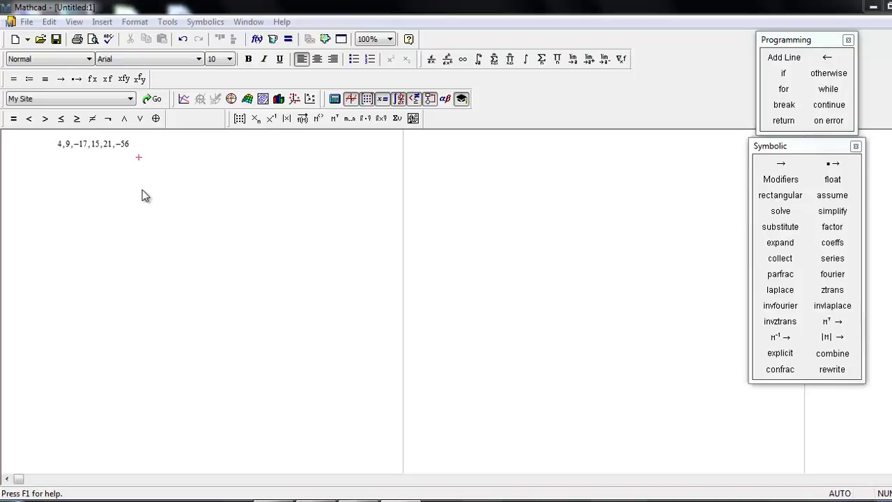
Step: Enter a rough (max, ▪)·min expression to the right of the number list 4, 9, −17, 15, 21, −56
click(211, 153)
text(ma)
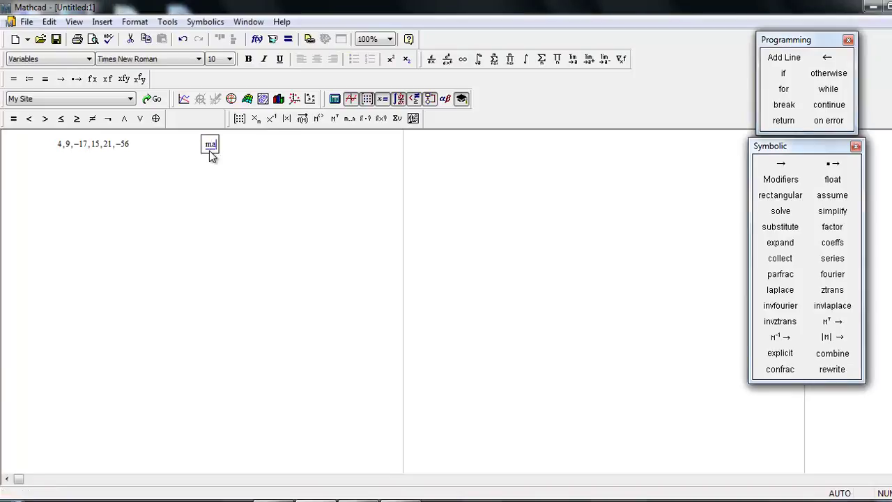
text(x, ▪)·min)
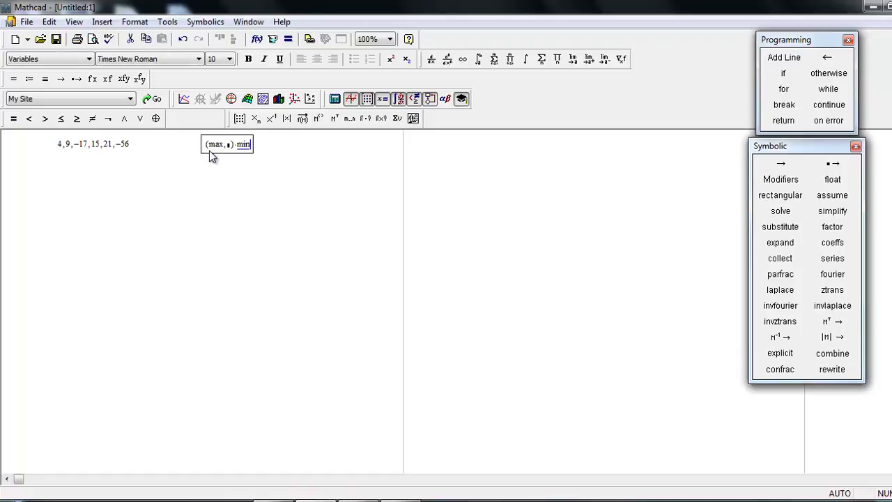
key(Return)
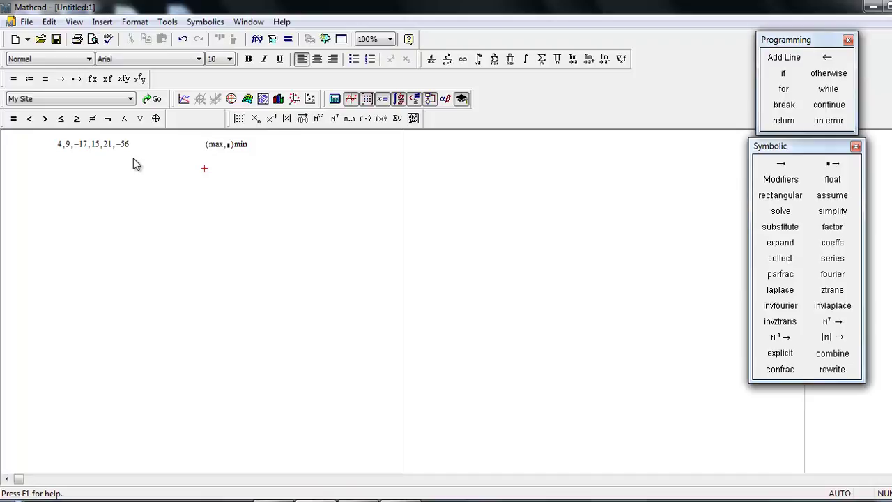
click(54, 146)
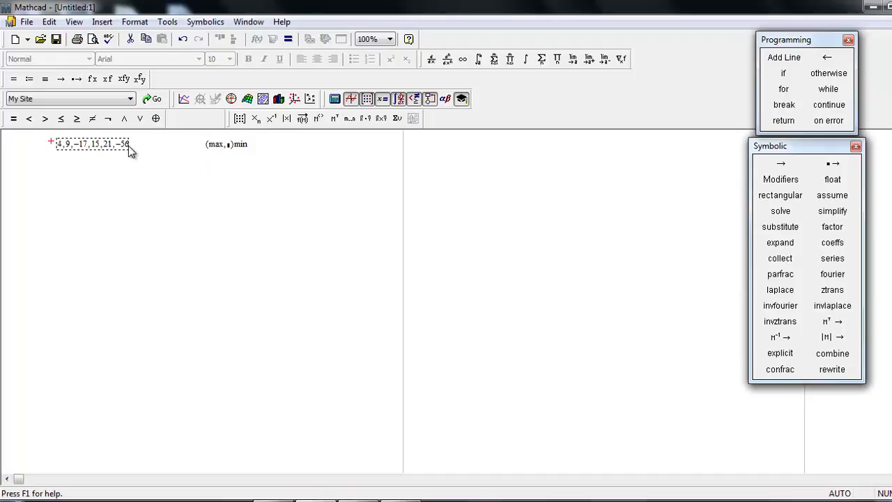
click(111, 197)
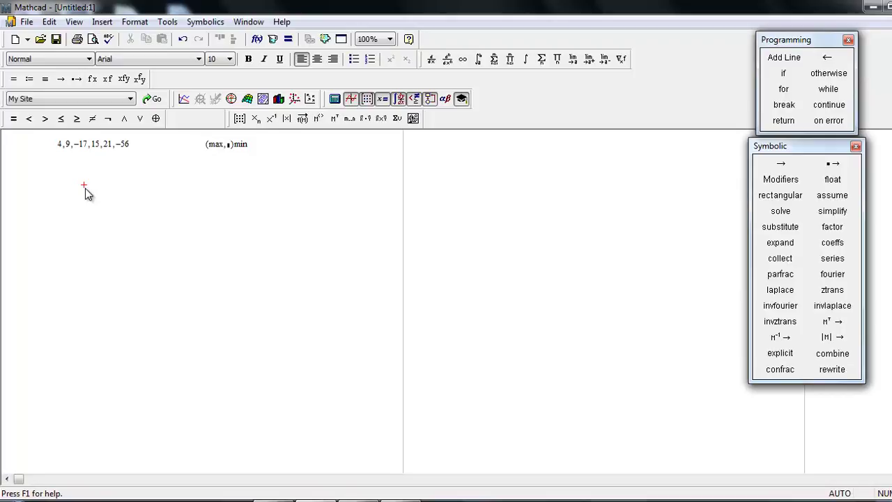
Step: Evaluate max(4,9,-17,15,21,-56)= to get 21
text(ma)
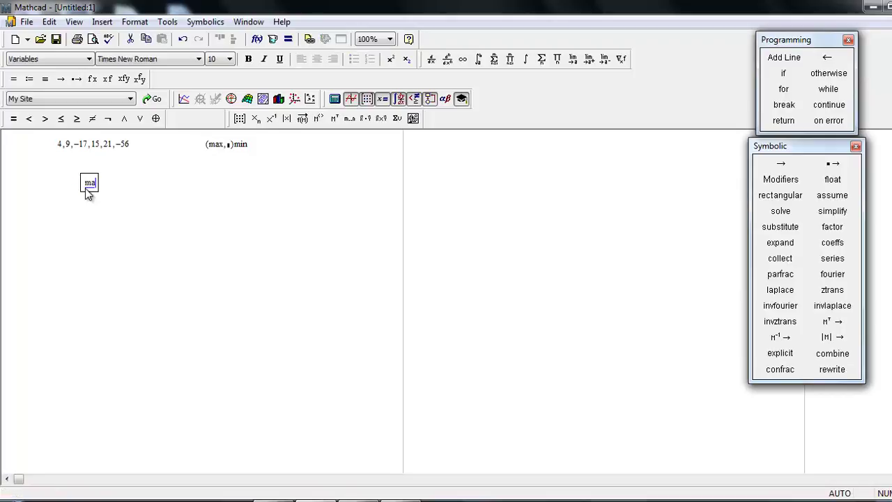
text(x()
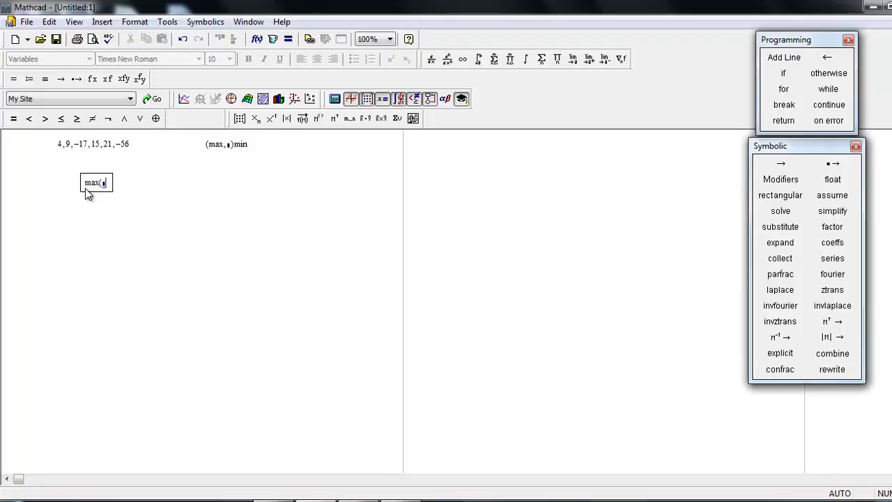
text(4,9)
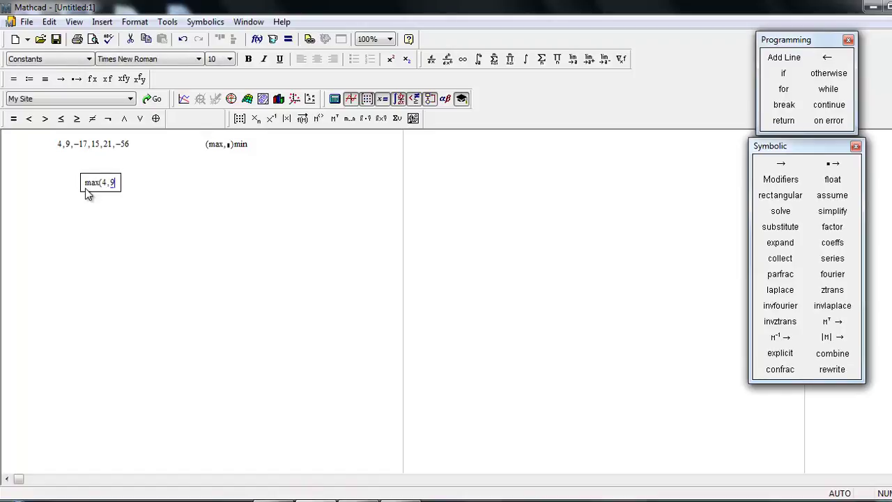
text(,-17,15,2)
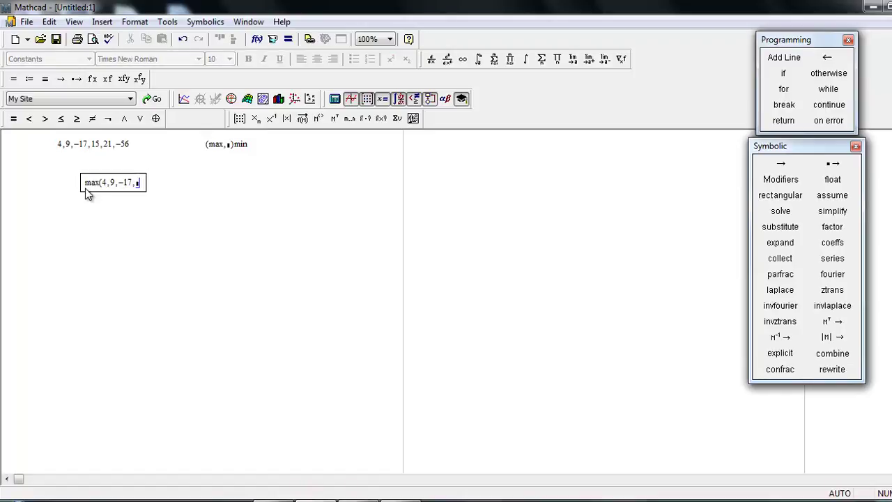
text(1,)
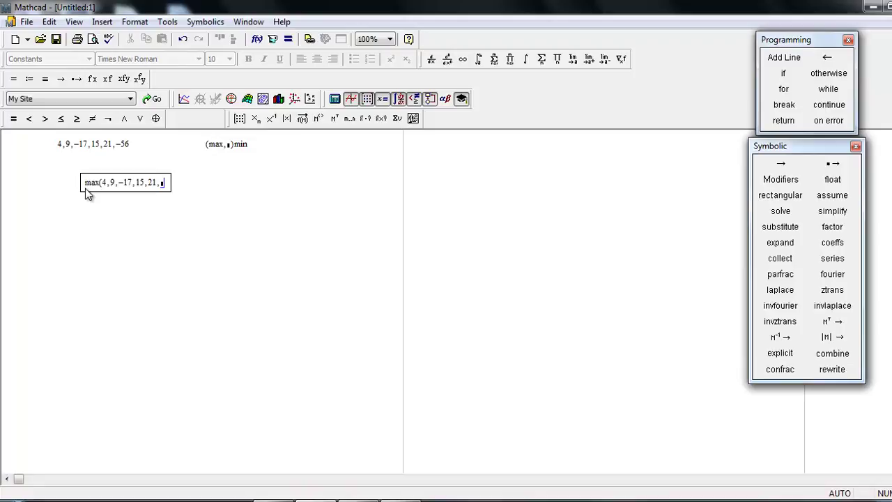
text(-56)=)
click(106, 228)
click(194, 183)
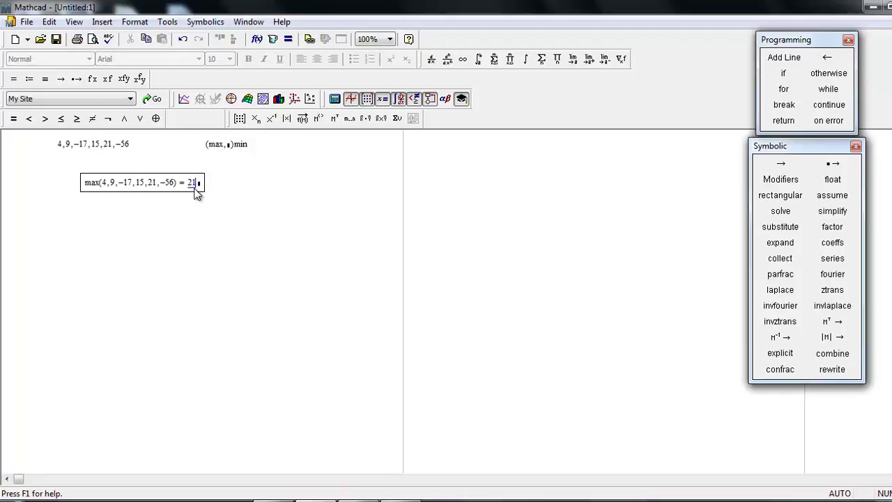
click(87, 215)
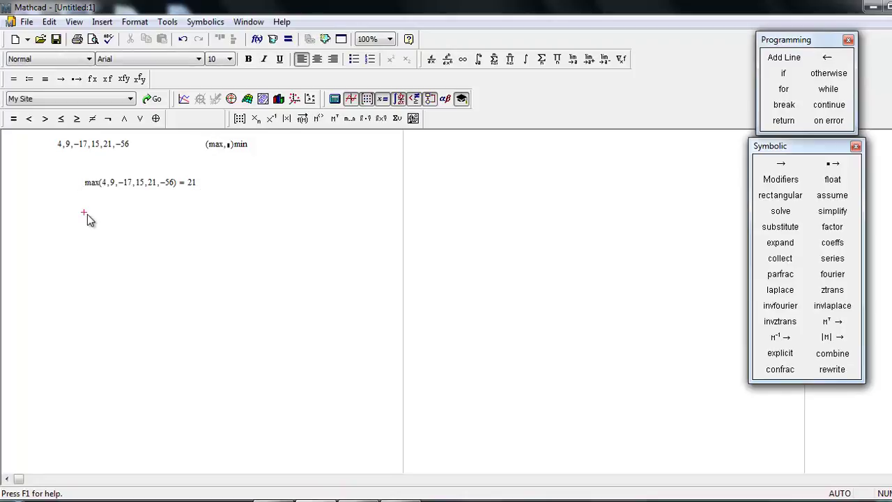
Step: Evaluate min(4,9,-17,15,21,-56)= below the maximum to get −56
text(min()
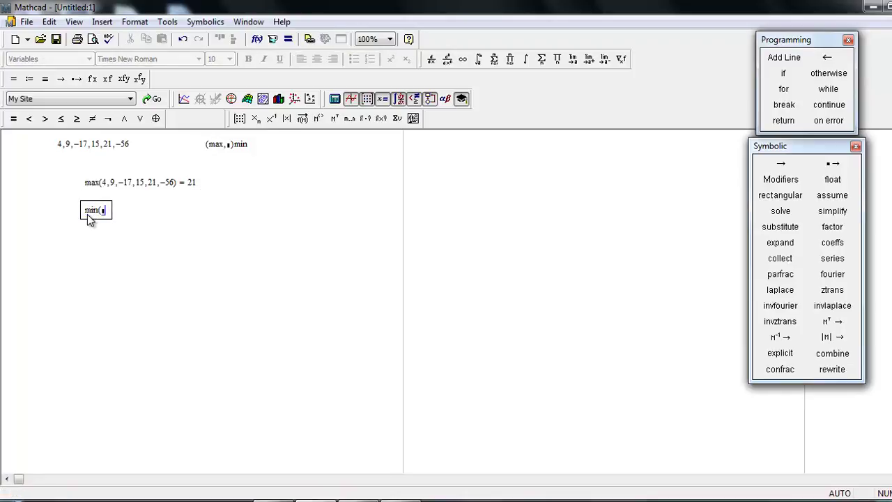
text(4,9)
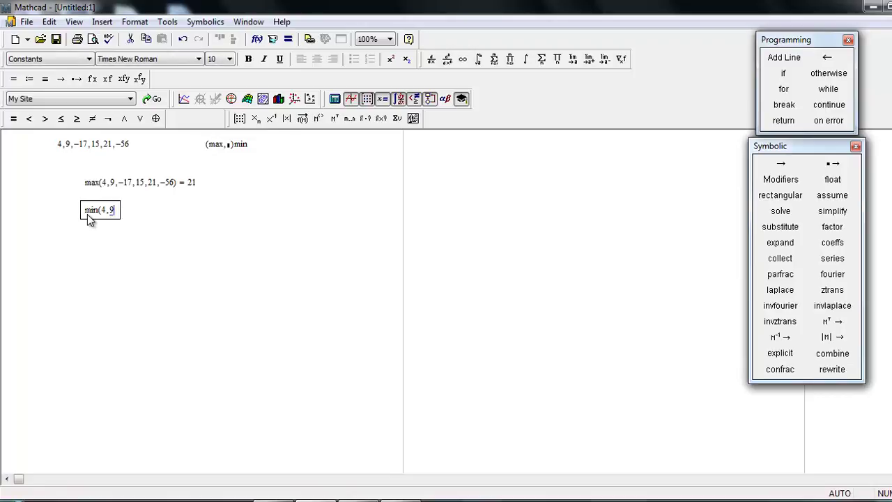
text(,-17,15,21,-56)=)
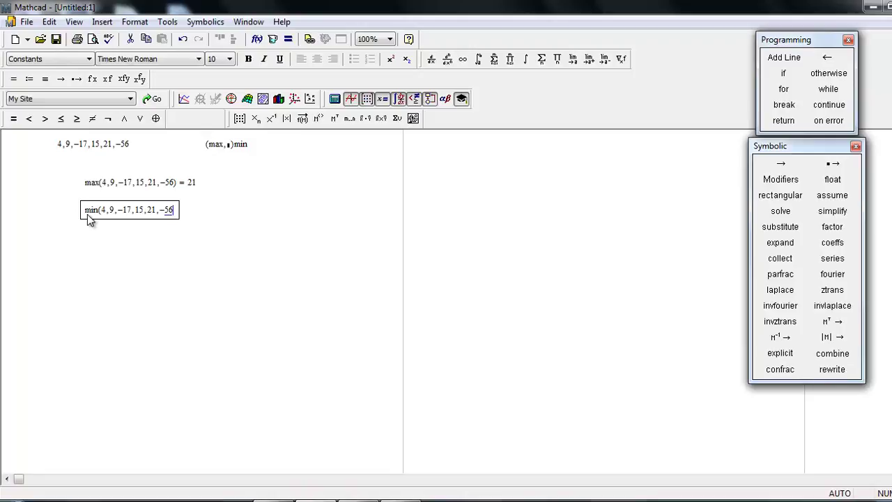
click(107, 320)
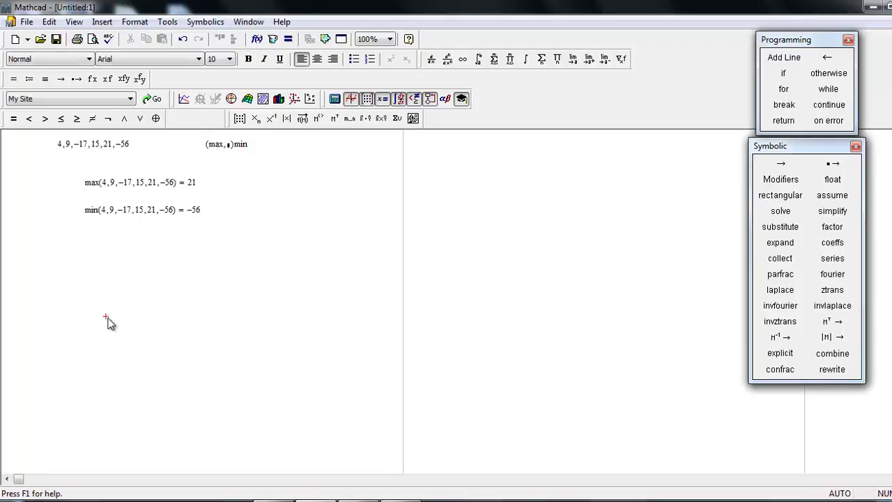
click(199, 211)
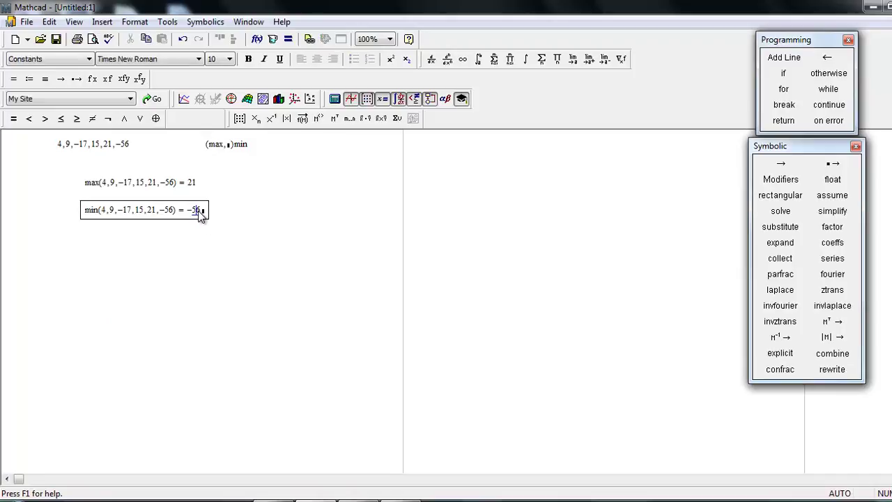
click(193, 251)
click(282, 164)
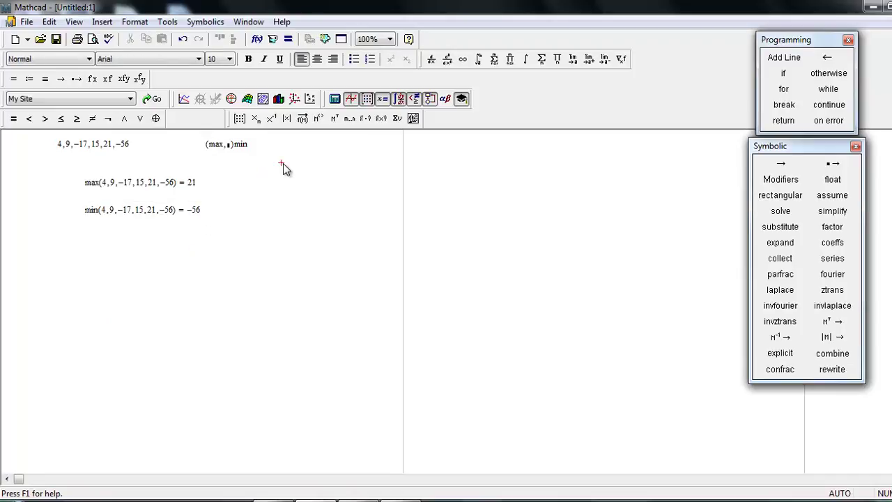
click(259, 175)
Step: Define 'matrix' as a 3×3 matrix with first row 4, 9, 17
text(ma)
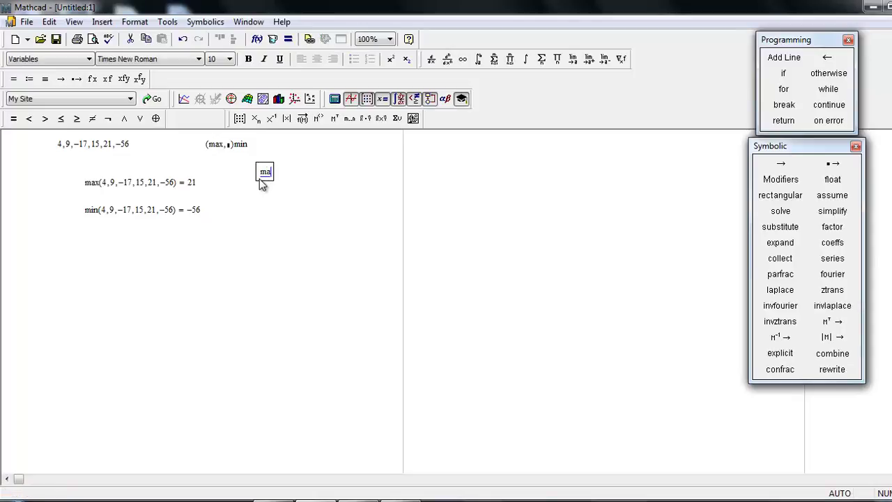
text(trix :=)
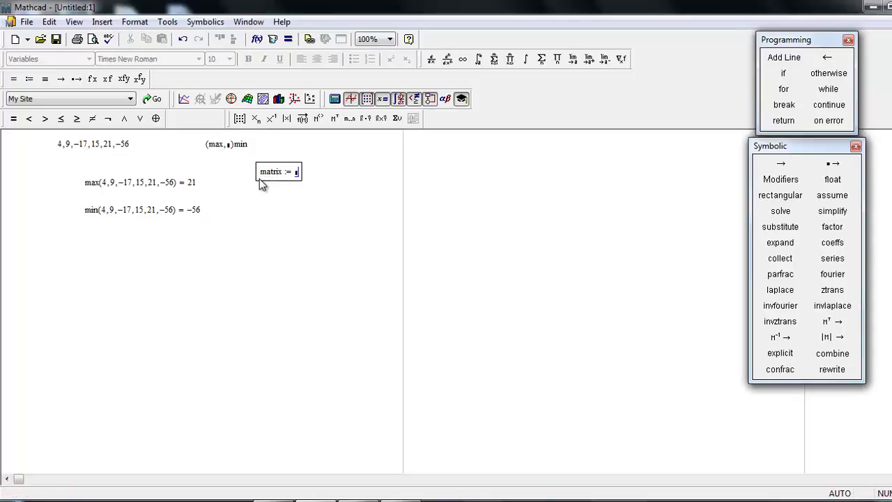
click(240, 118)
key(Return)
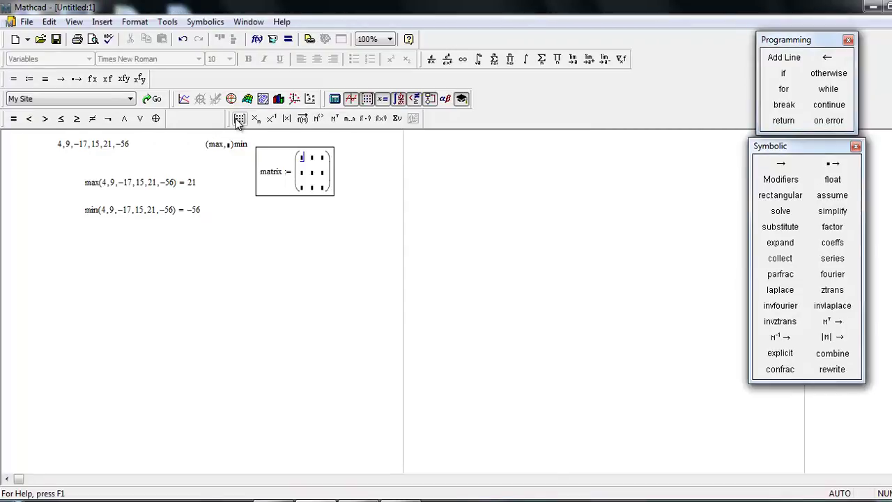
text(4)
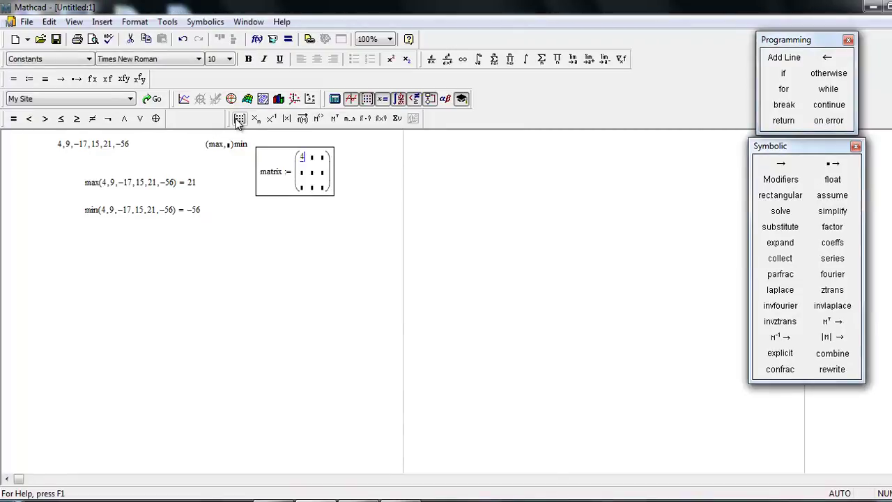
key(Tab)
text(9)
key(Tab)
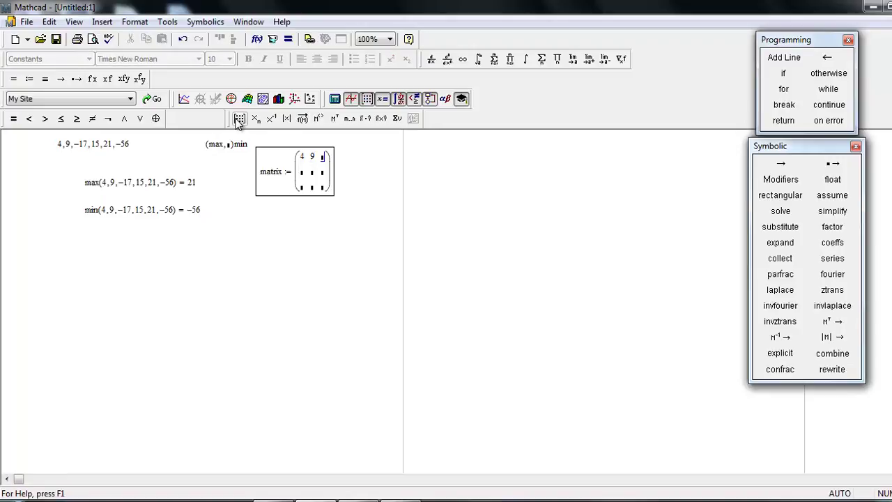
text(17)
key(Tab)
Step: Fill the matrix's second row with 15, −21, 56 and its third row with 5, 0, 1
text(15)
key(Tab)
text(-21)
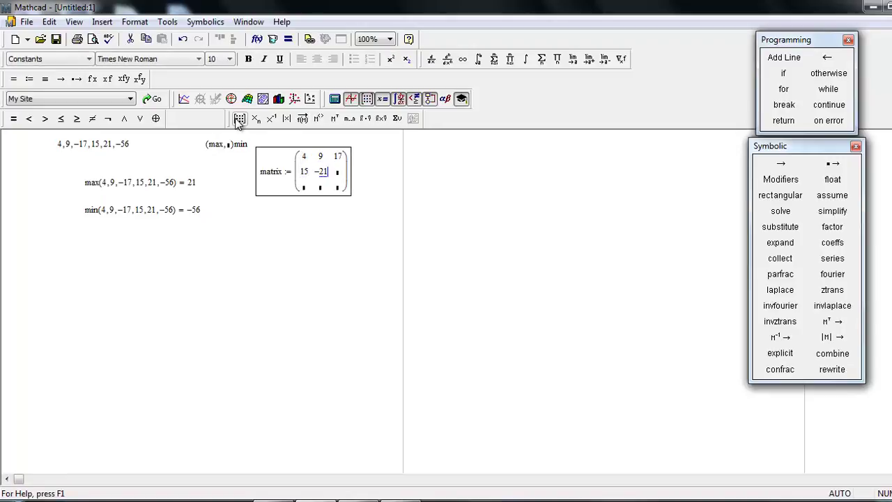
key(Tab)
text(56)
key(Tab)
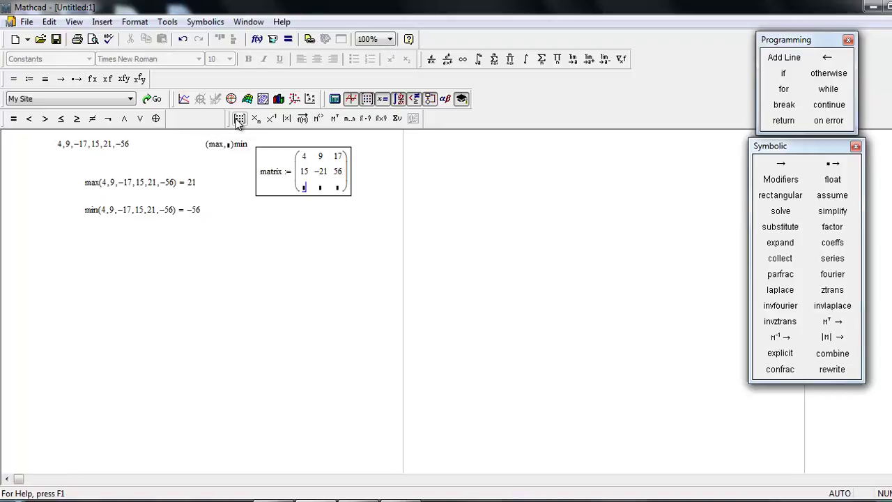
text(5)
key(Tab)
text(0)
key(Tab)
text(1)
key(Return)
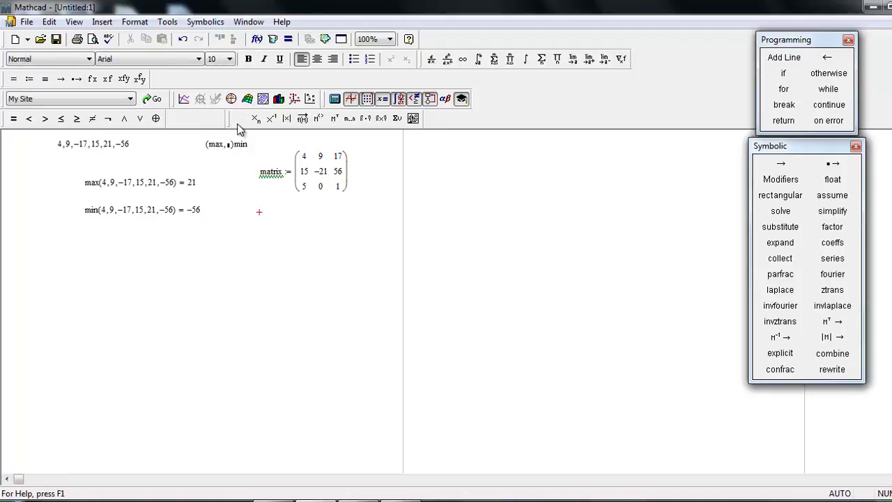
click(266, 242)
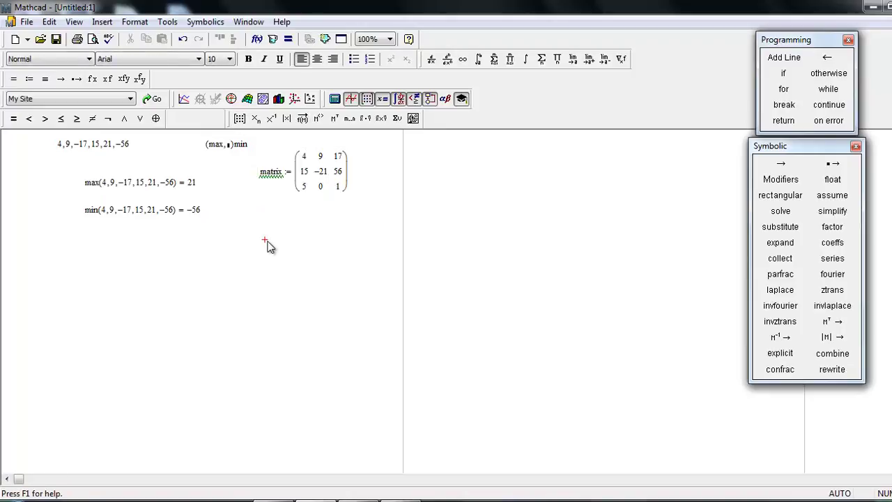
Step: Evaluate max(matrix) = 56 and min(matrix) = −21 below the matrix
text(max)
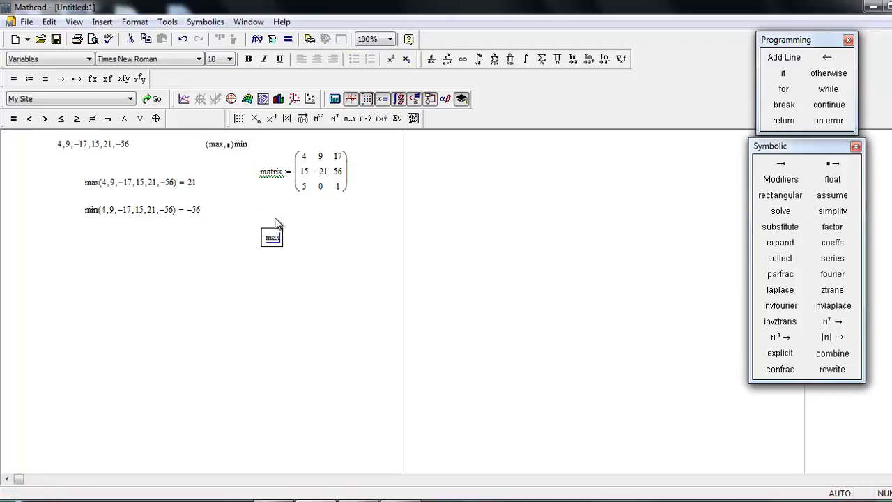
text(()
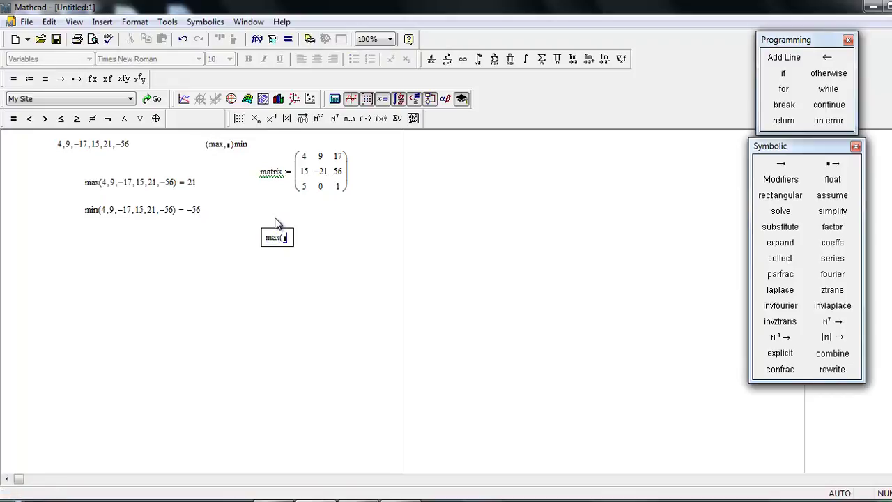
text(matrix) )
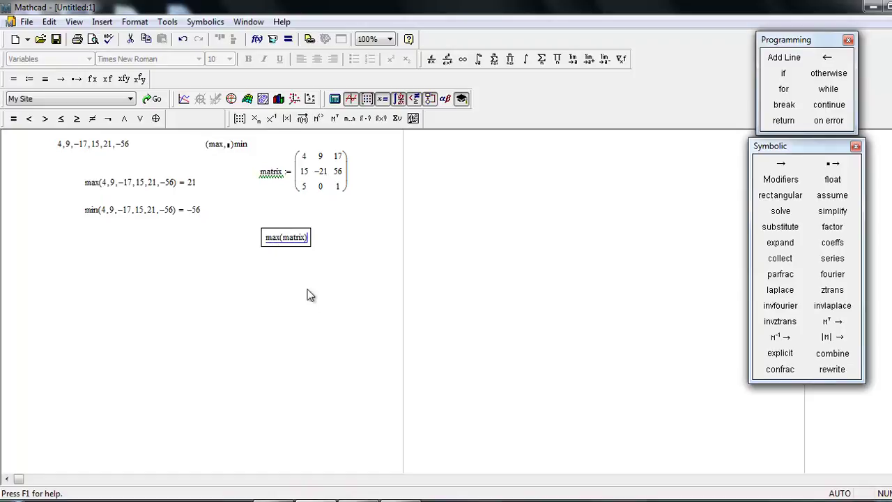
text(= 56)
click(305, 273)
click(271, 258)
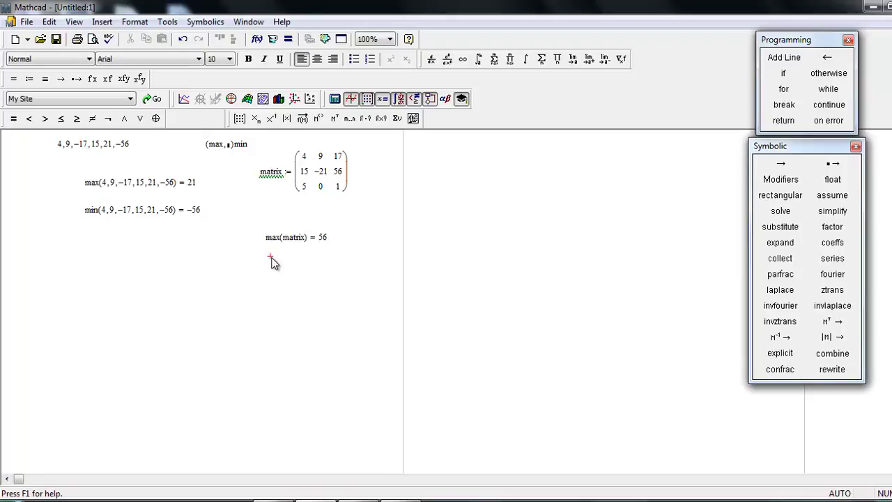
text(min()
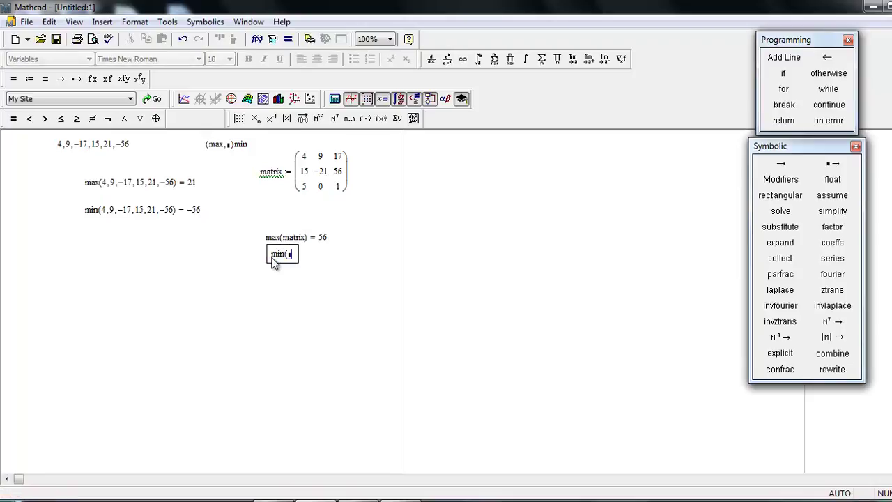
text(matrix) = −21)
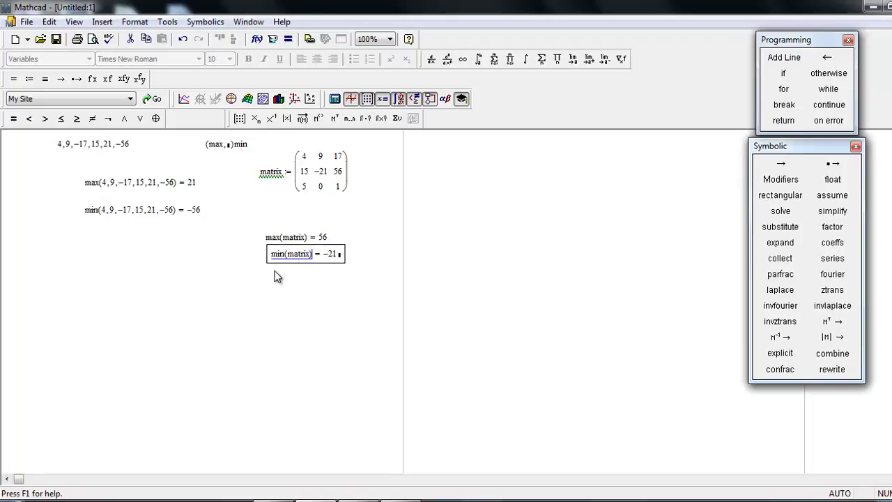
click(276, 318)
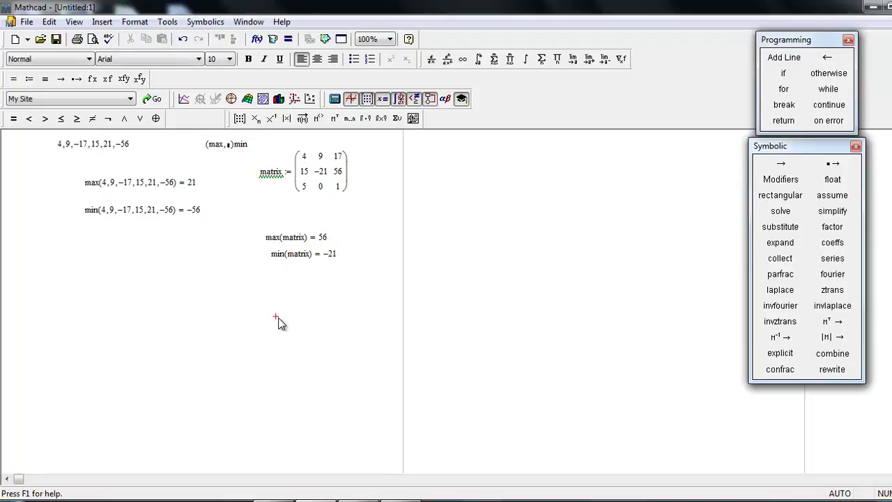
click(350, 281)
Step: Define 'vector' as a 3-row, 1-column vector holding 5, 95 and −95
text(vector )
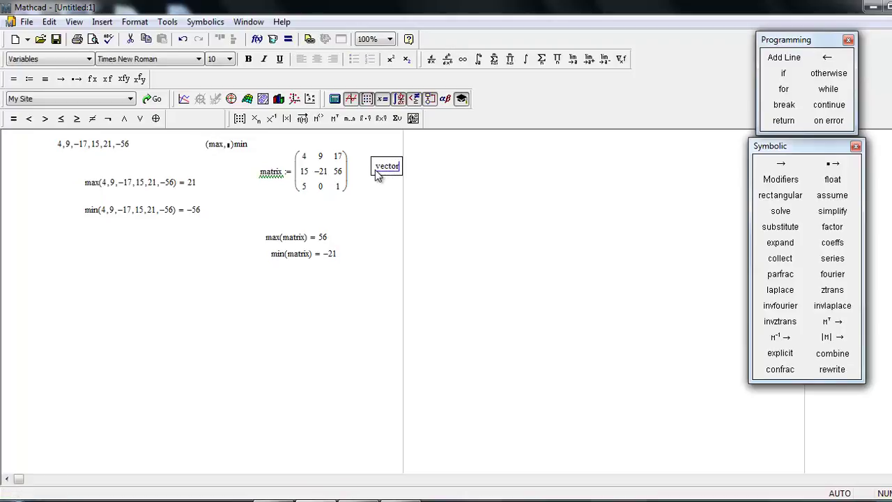
text(=)
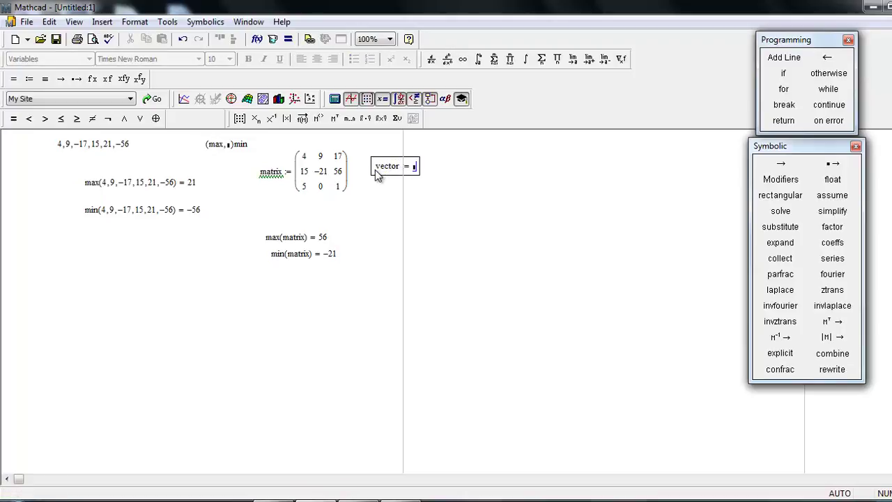
click(239, 118)
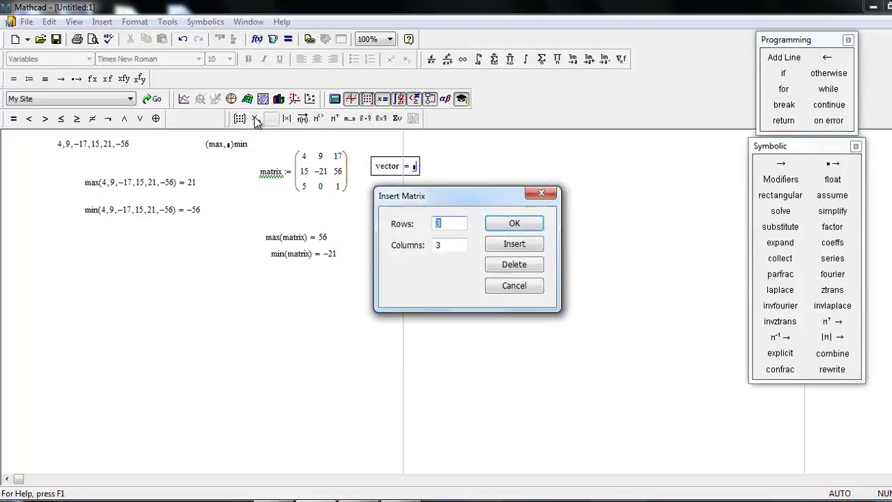
double_click(441, 244)
text(1)
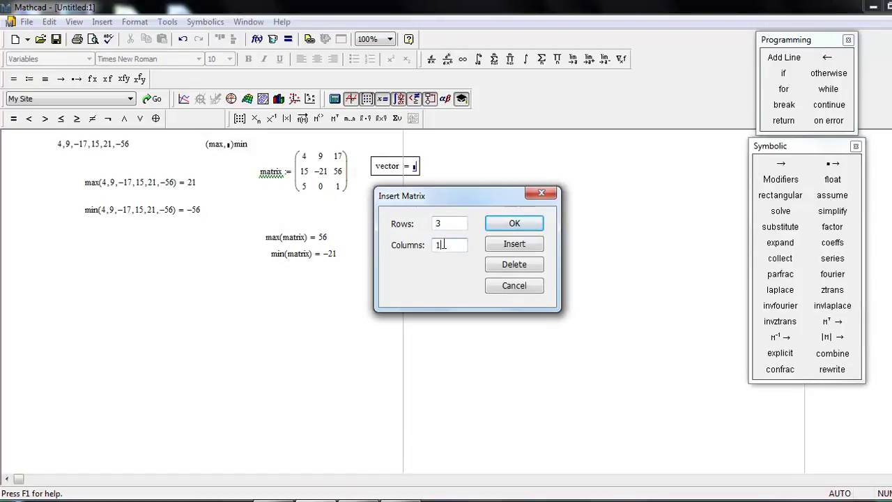
key(Return)
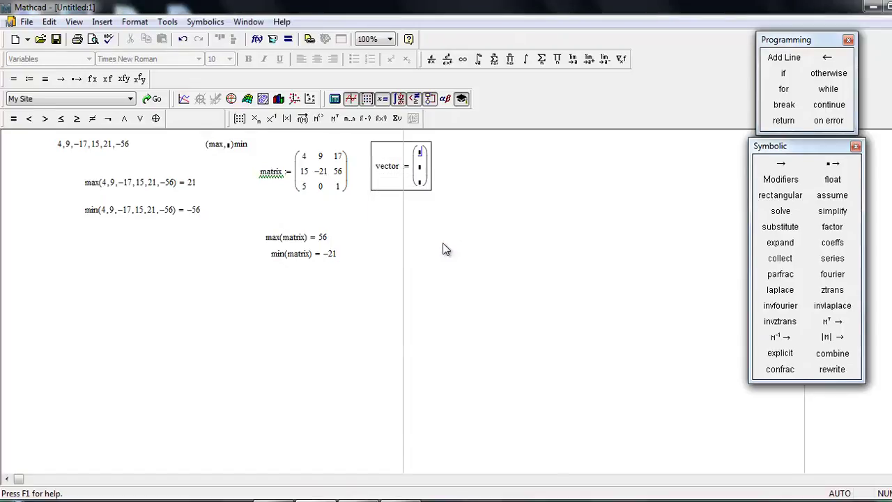
text(5)
key(Tab)
text(95)
key(Tab)
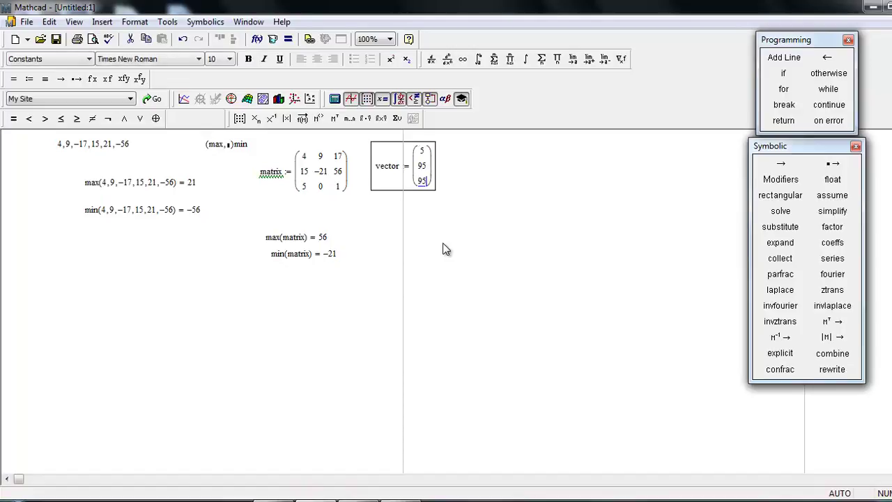
text(-95)
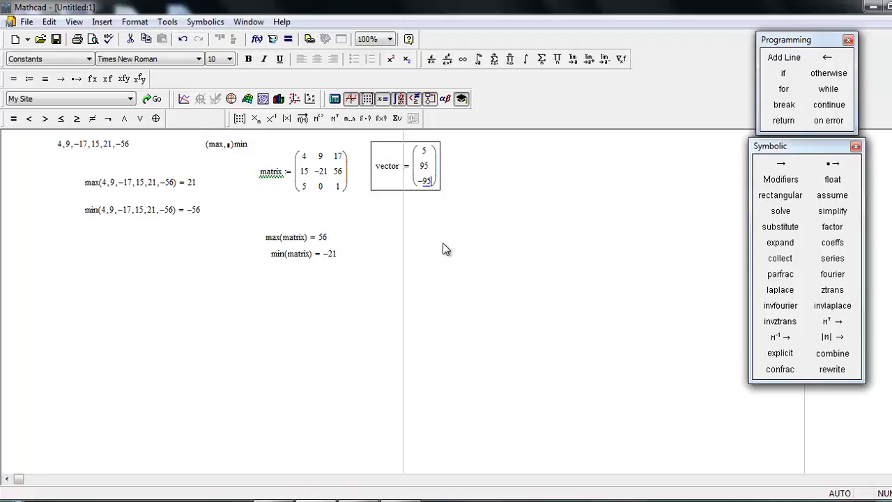
key(Return)
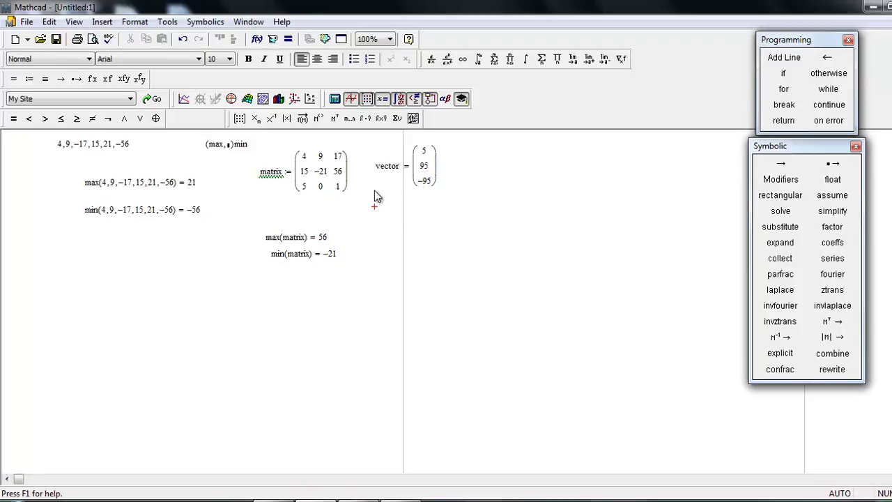
Step: Evaluate max(vector) = 95 and min(vector) = −95 below the vector
click(387, 213)
text(max)
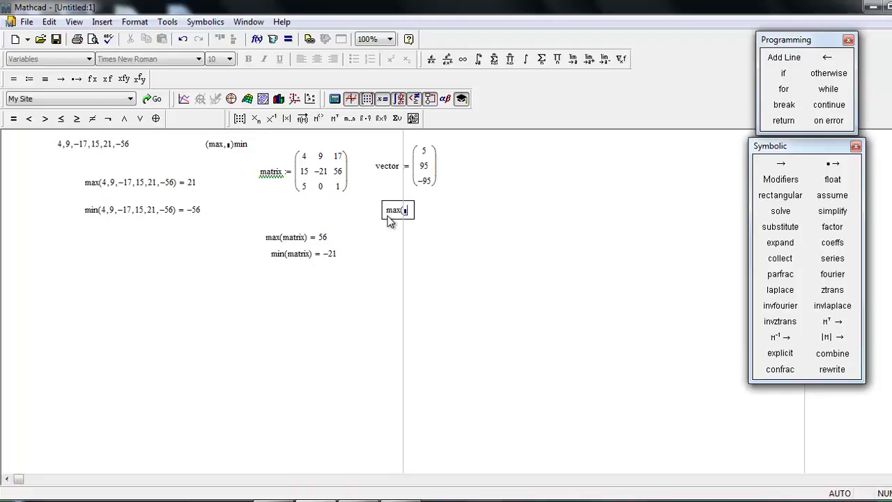
text((ve)
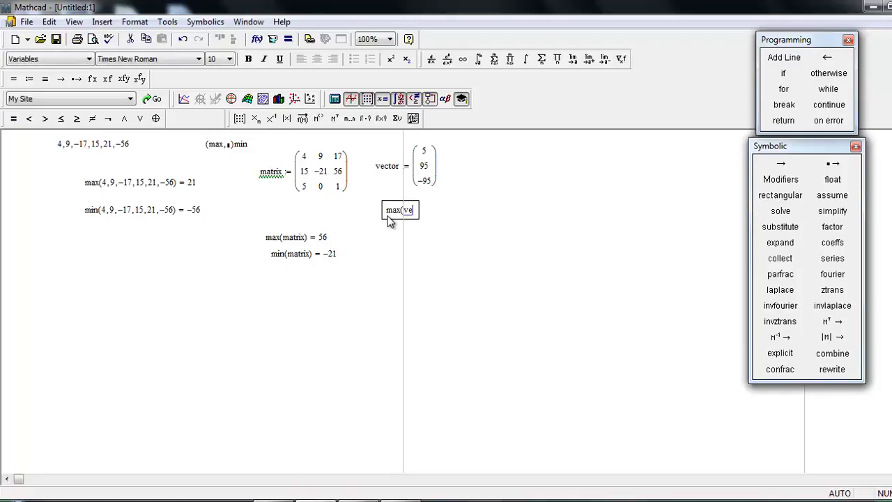
text(ctor) = 95)
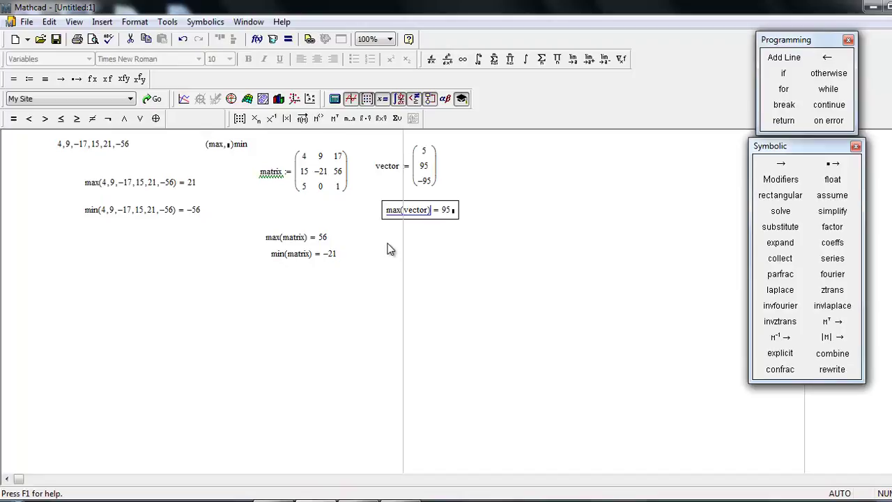
click(387, 243)
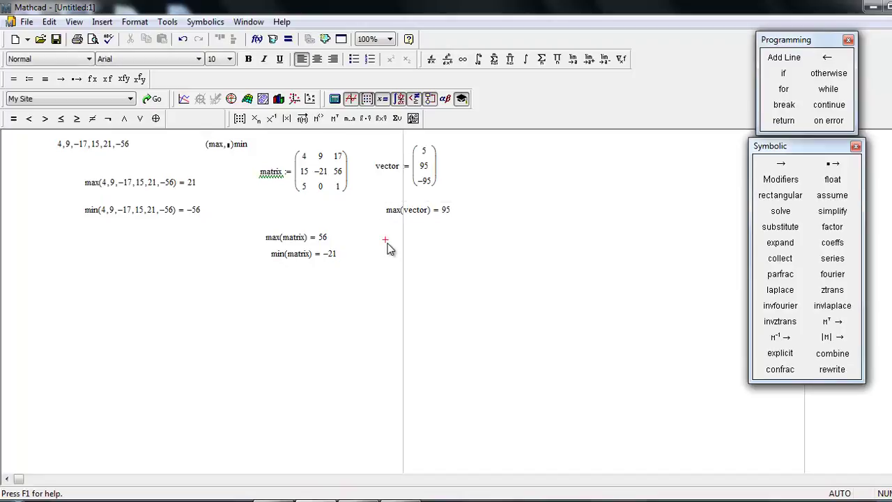
text(min(vector)
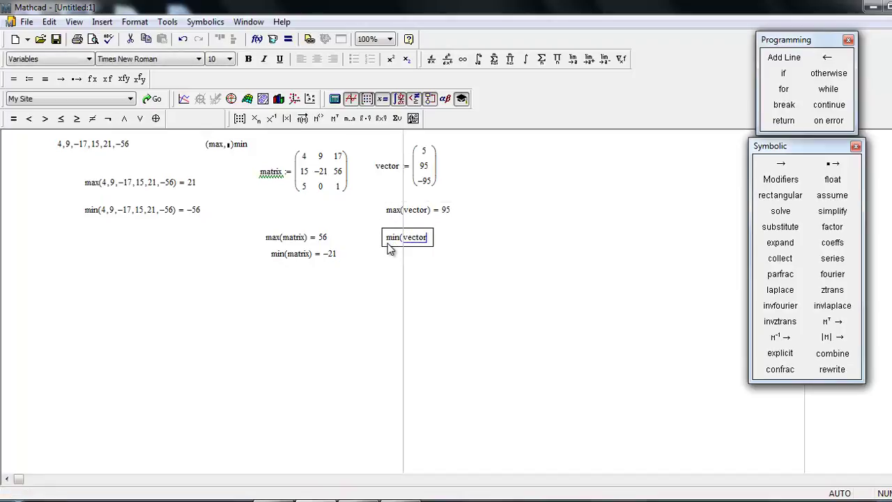
text() = −95)
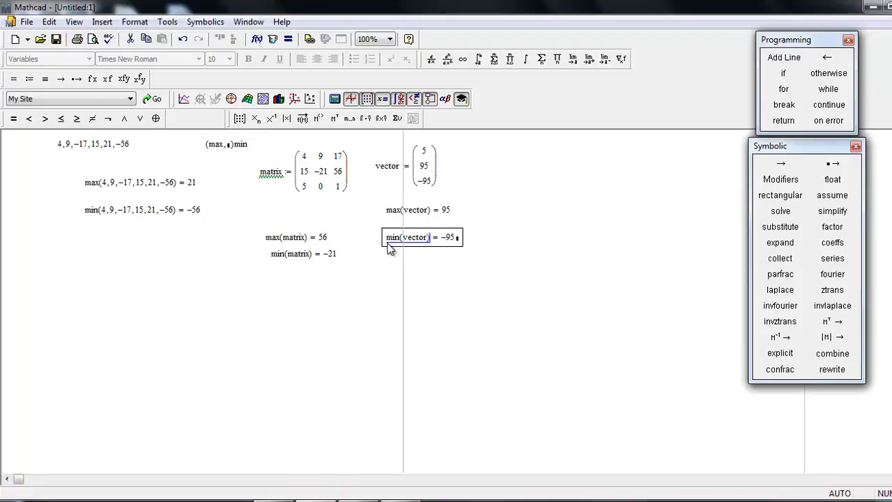
click(380, 290)
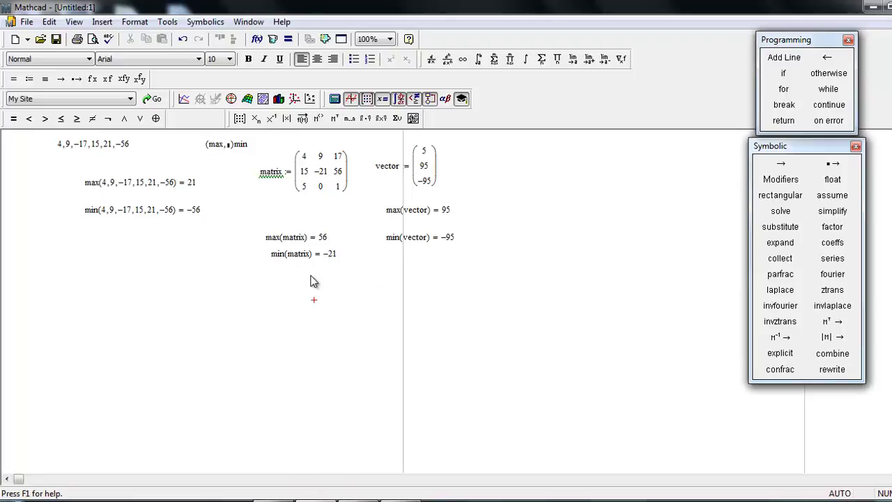
Step: Enter max(matrix, vector) = and min(matrix, vector) = one below the other
text(max)
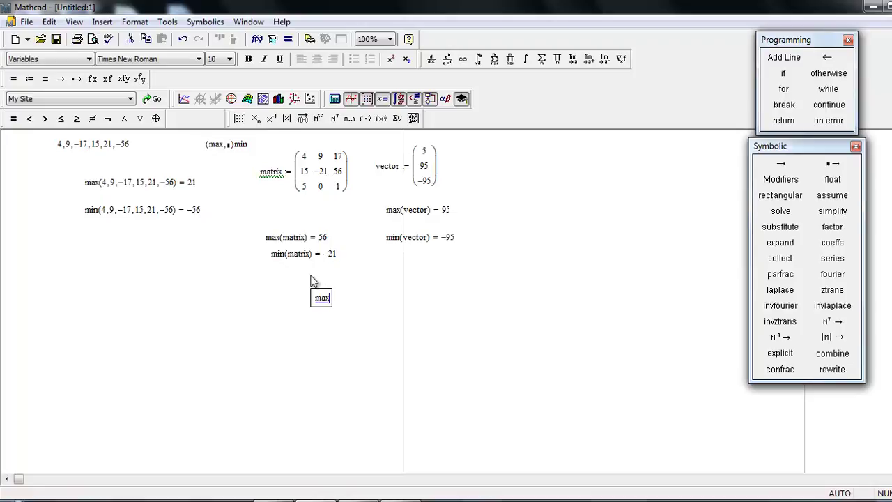
text(()
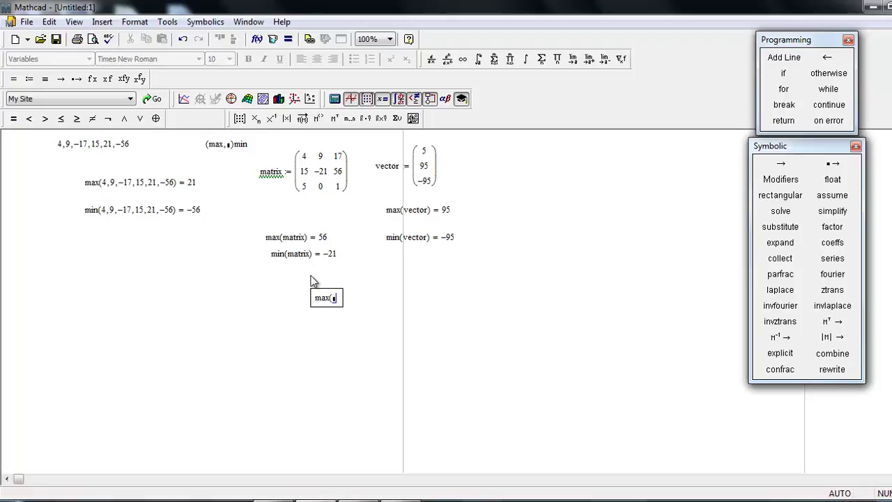
text(matrix)
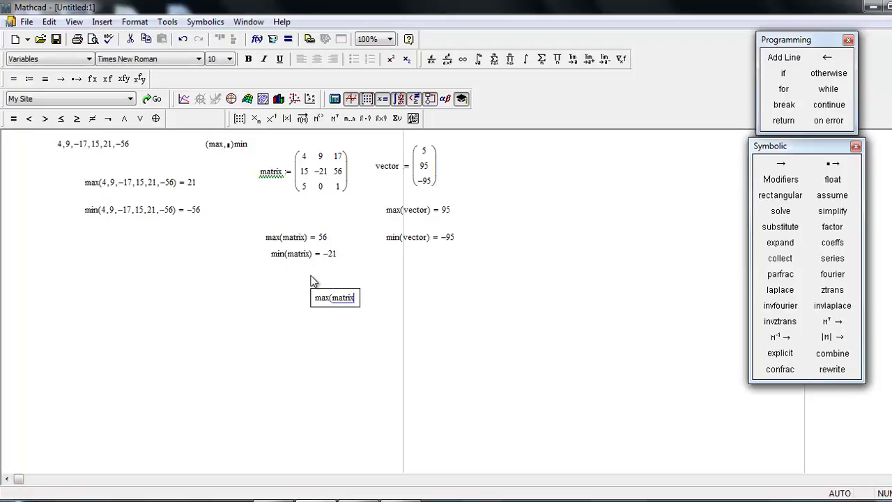
text(, vector) = 95)
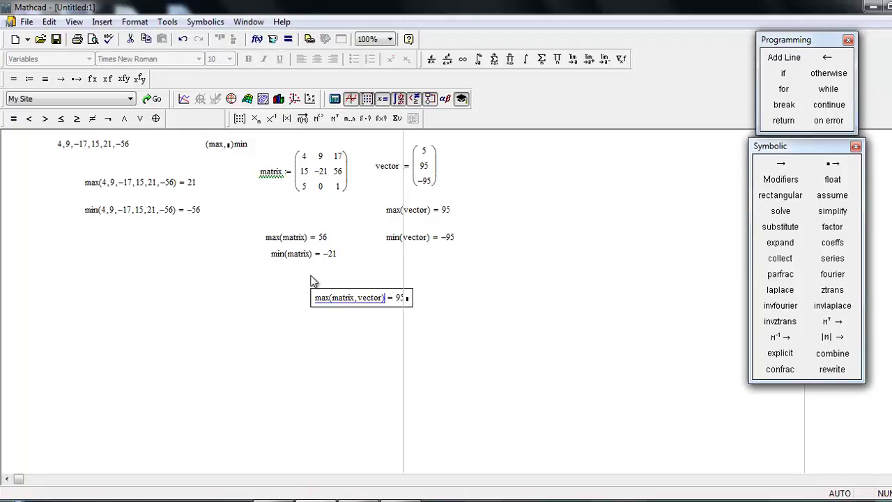
click(342, 373)
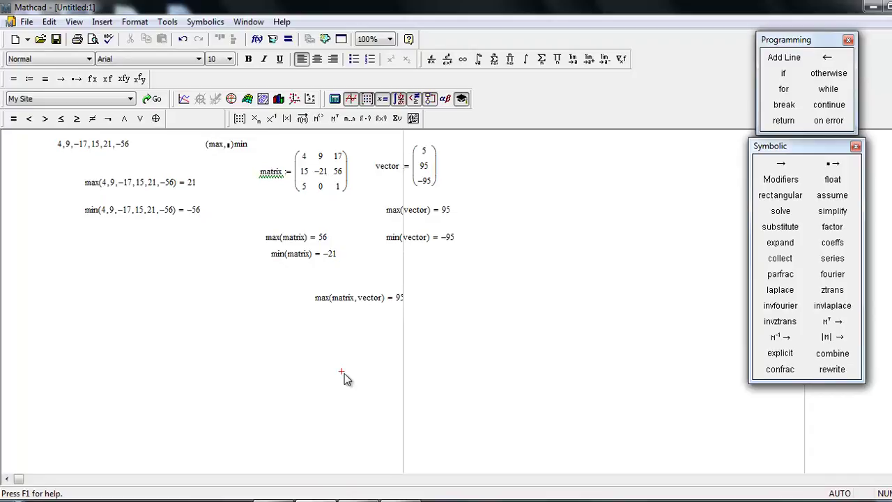
click(314, 316)
text(m)
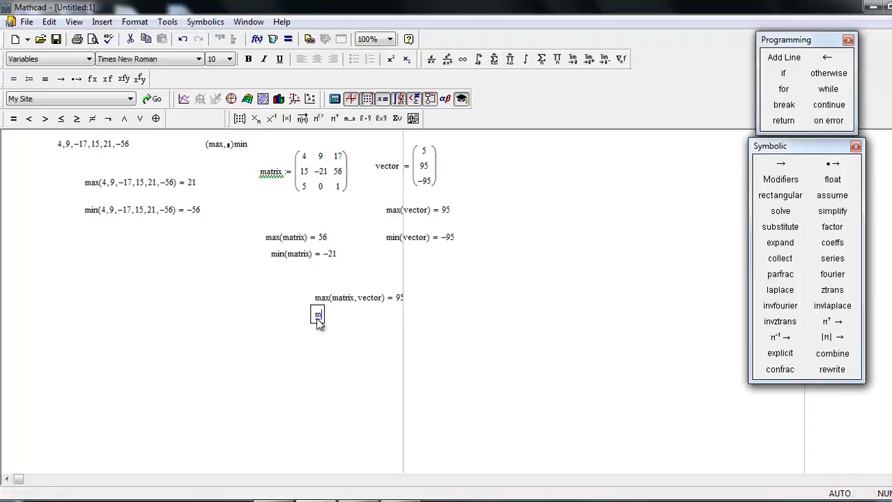
text(in(matrix, ve)
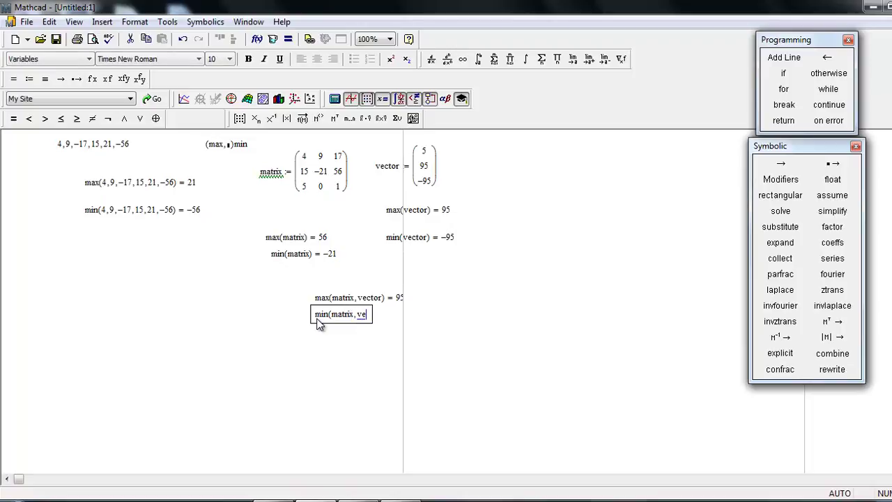
text(ctor) =)
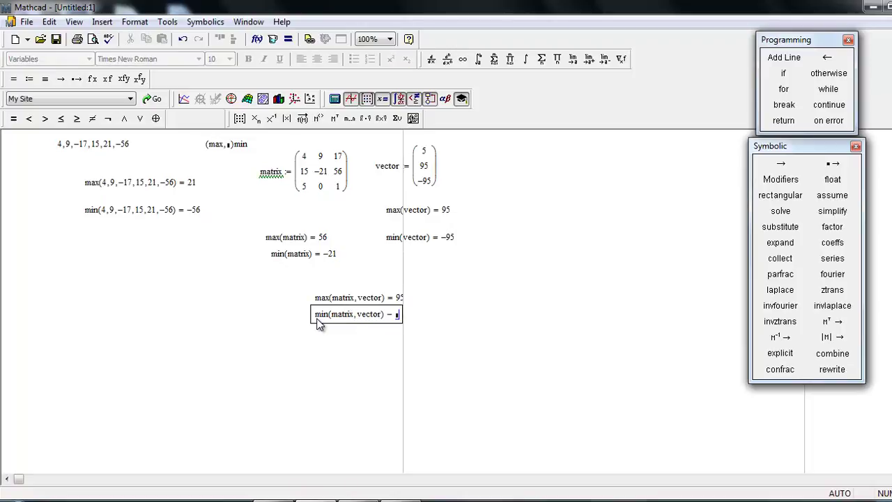
click(349, 389)
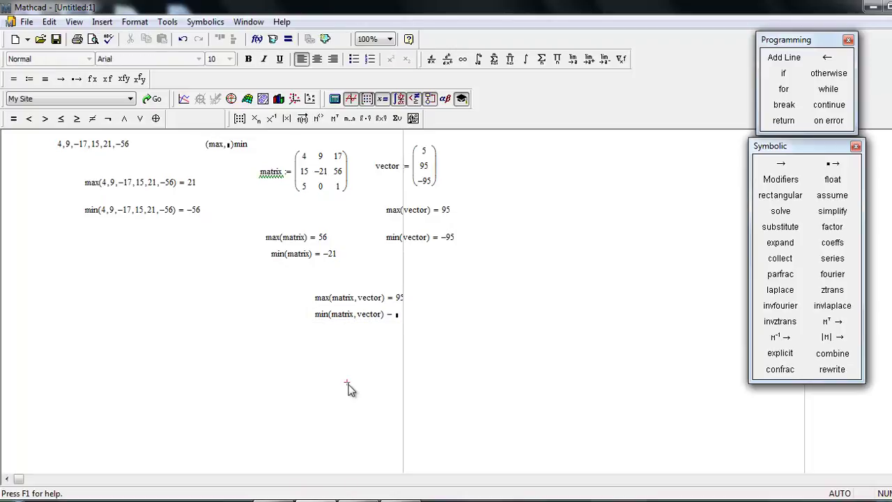
Step: Replace min(matrix, vector)'s faulty operator with = so it shows −95, then select both results
click(384, 315)
click(396, 315)
key(BackSpace)
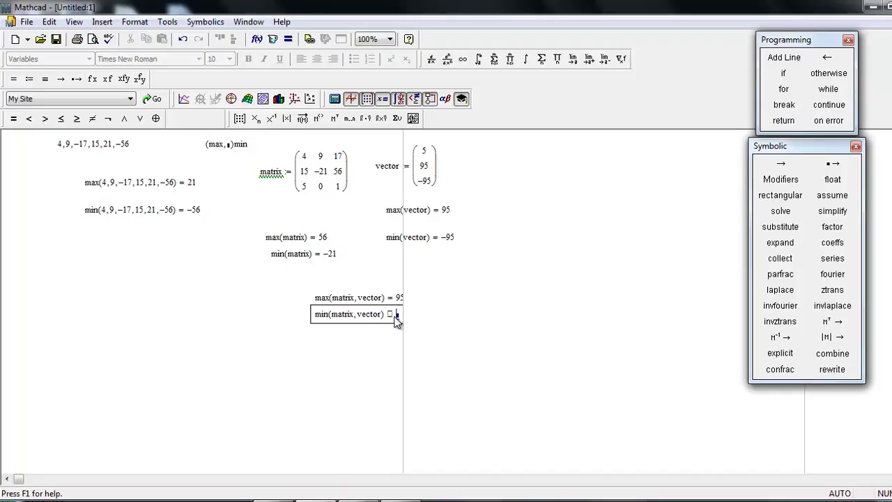
text(= −95)
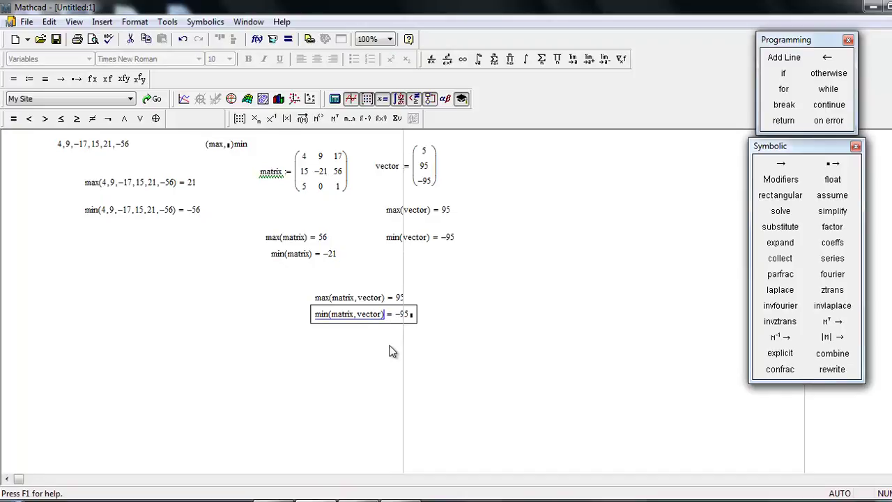
click(385, 344)
drag(407, 327, 298, 298)
Step: Change the matrix entry 56 to 566 so both max results update to 566
click(303, 343)
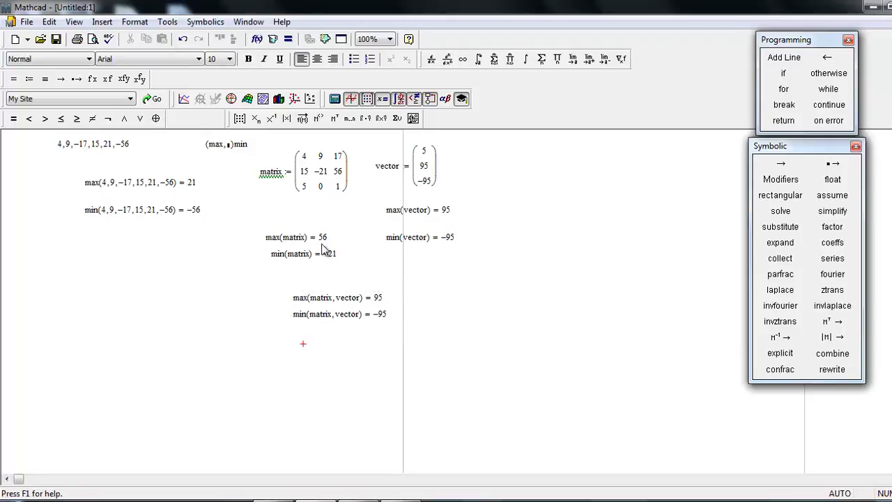
click(339, 189)
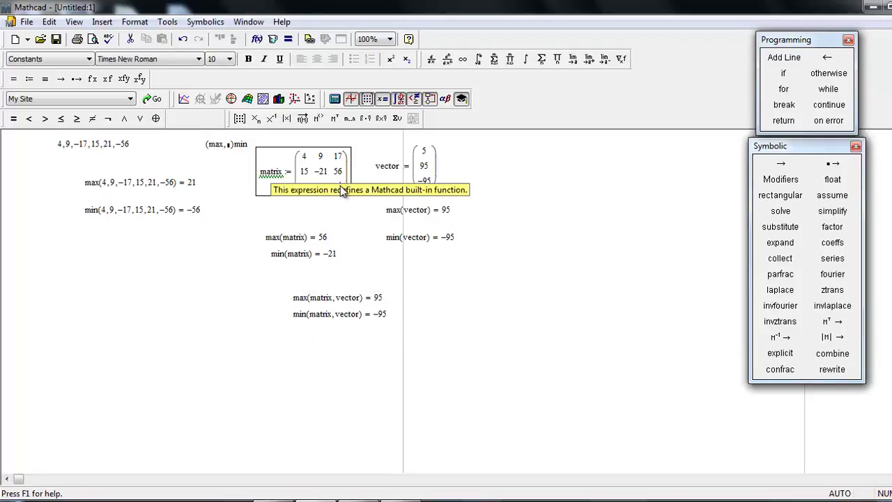
click(339, 173)
text(6)
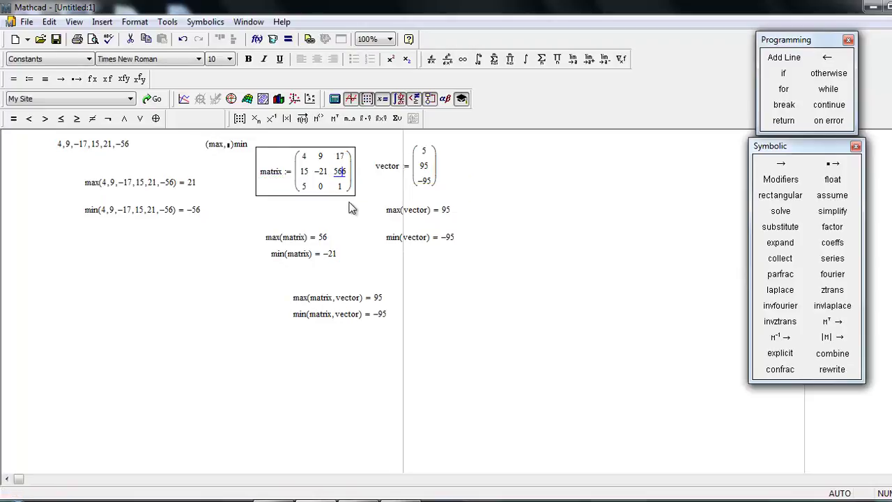
key(Return)
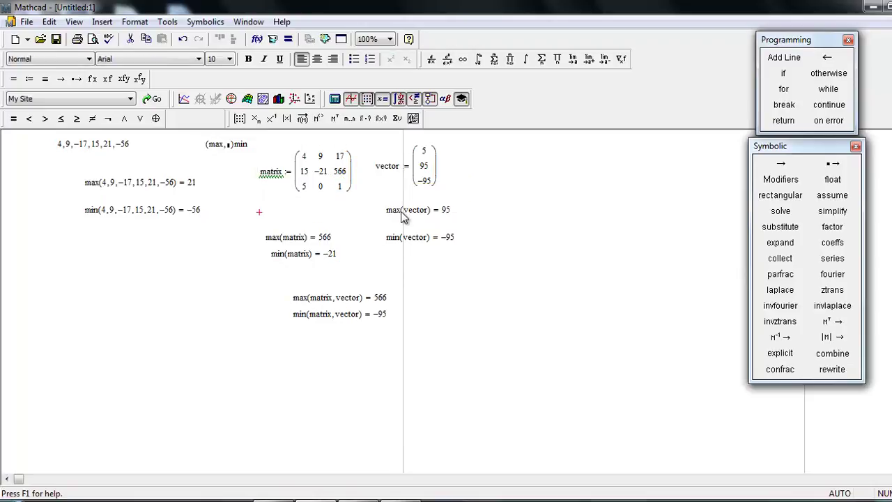
click(374, 305)
Step: Move the matrix and vector regions lower-left on the sheet
click(510, 339)
drag(511, 341, 115, 251)
click(315, 252)
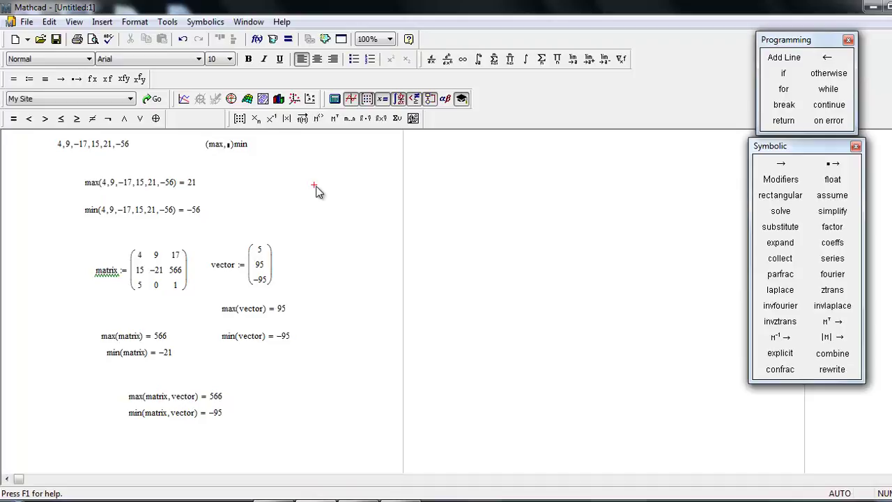
Step: Redefine 'matrix' as a 3×3 matrix with first row 5in, 6m, 6cm
text(matrix )
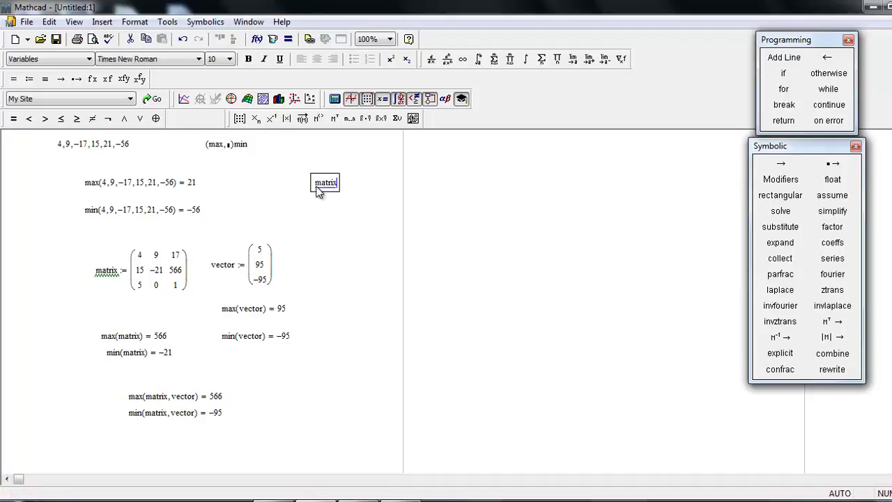
text(:=)
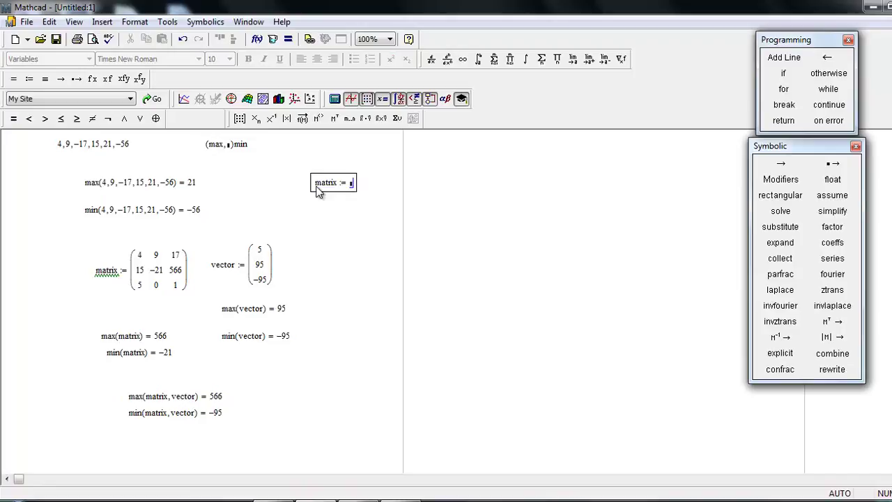
click(239, 119)
key(Tab)
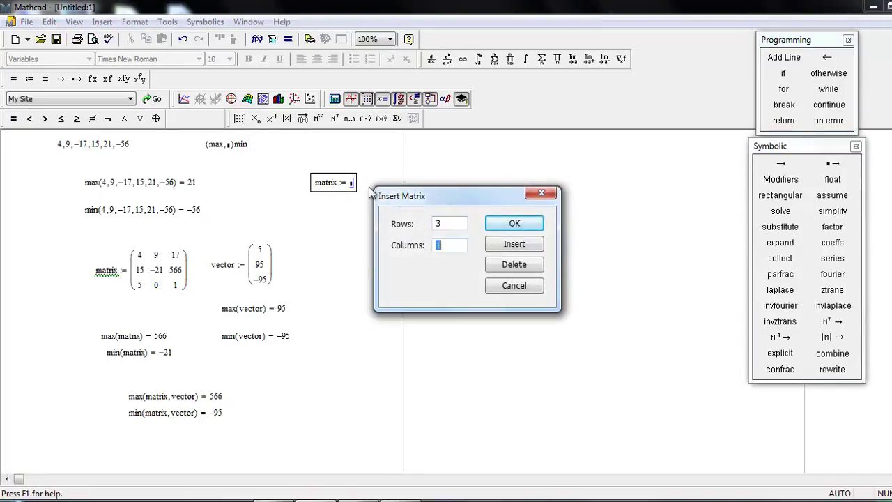
text(3)
key(Return)
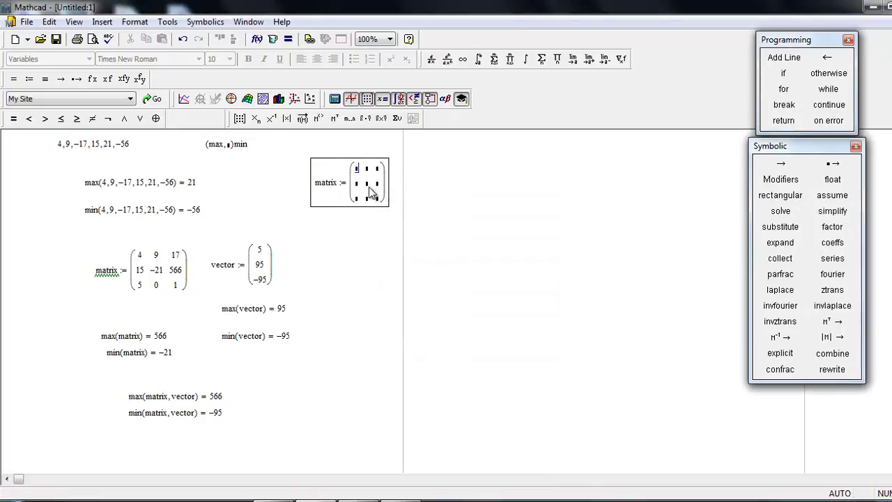
text(5in)
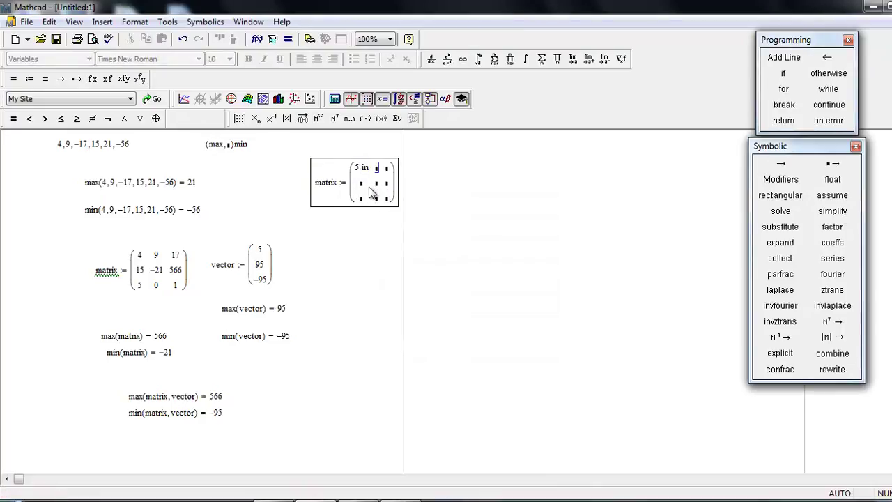
key(Tab)
text(6m)
key(Tab)
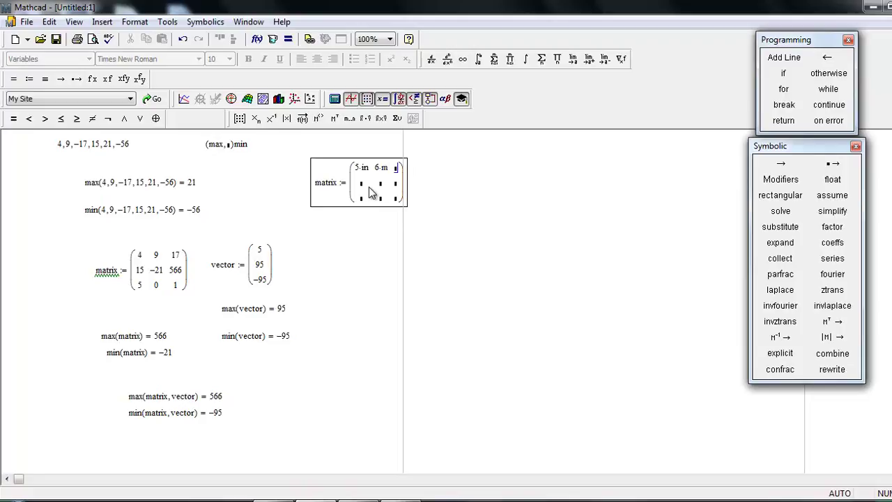
text(6·cm)
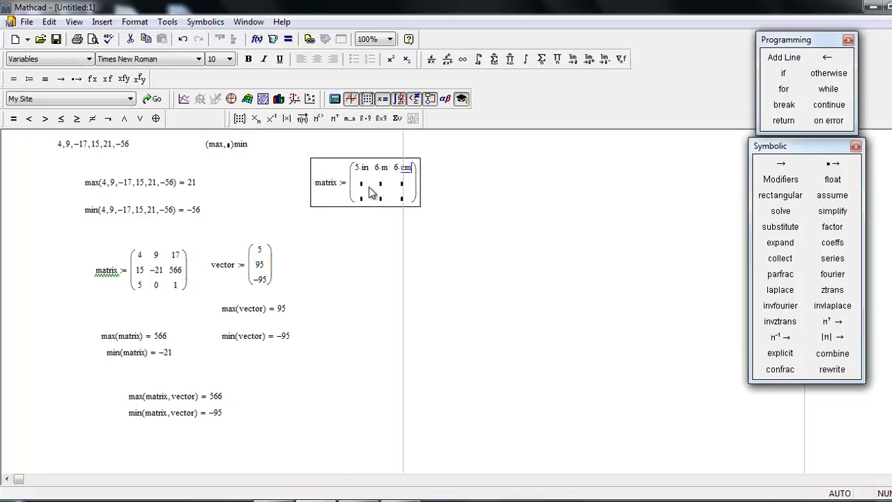
key(Tab)
Step: Fill the remaining rows with 6mm, 6m, 6yd and 6ft, 6mile, 6km
text(6·mm)
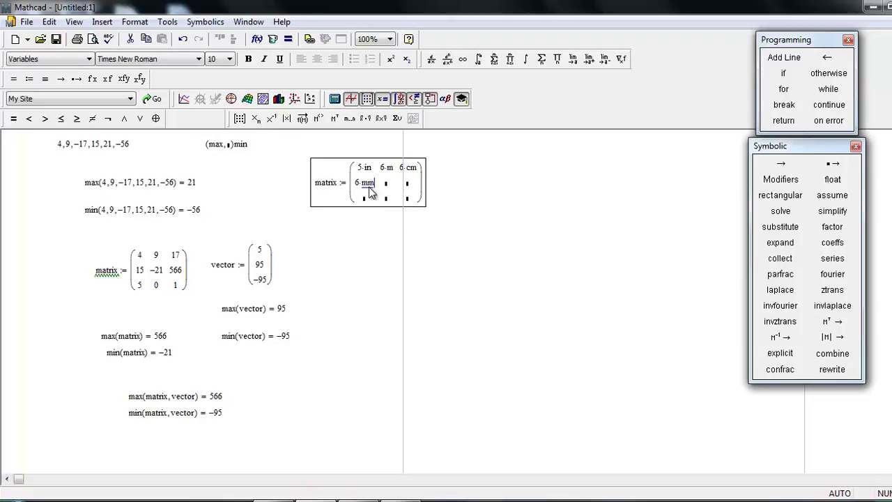
key(Tab)
text(6·m)
key(Tab)
text(6·yd)
key(Tab)
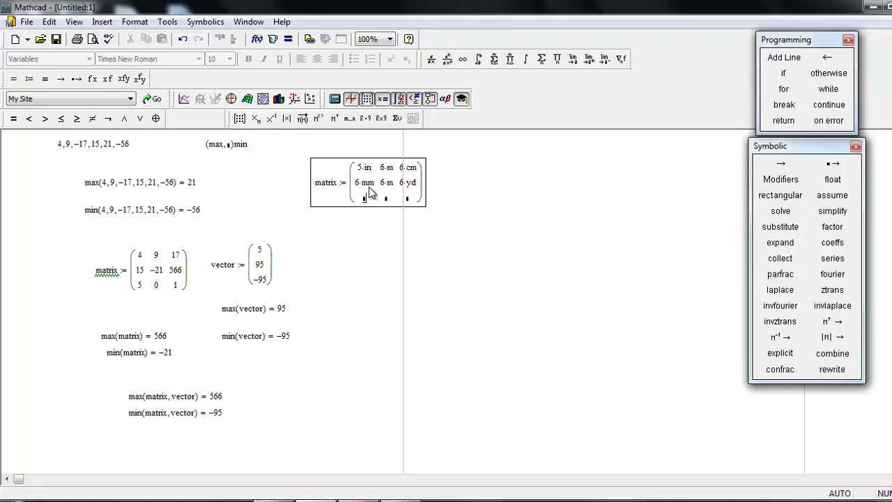
text(6ft)
key(Tab)
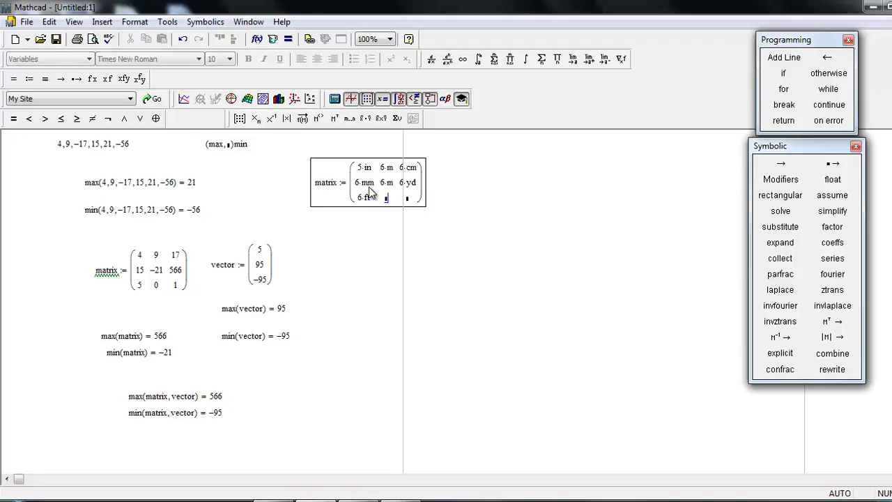
text(6mile)
key(Tab)
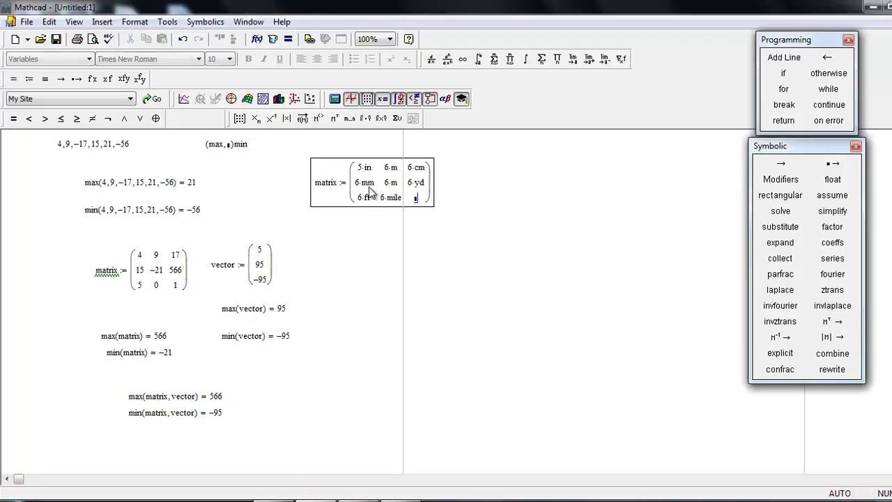
text(6km)
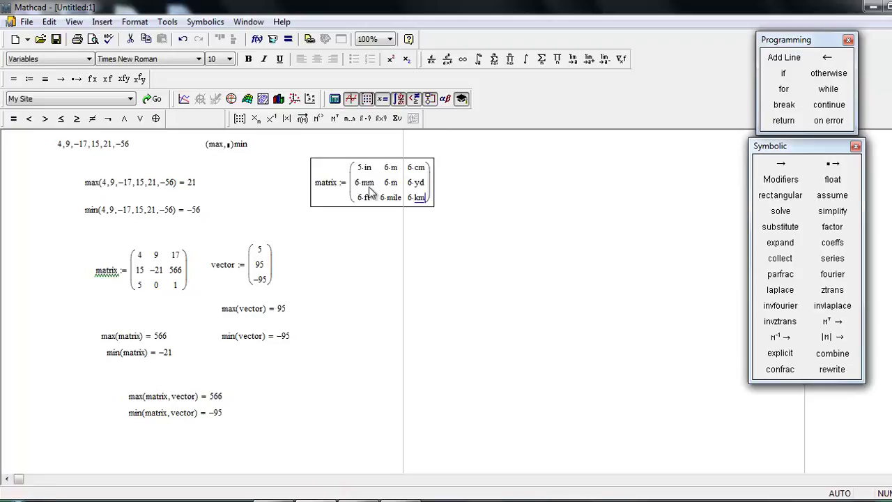
key(Return)
click(380, 218)
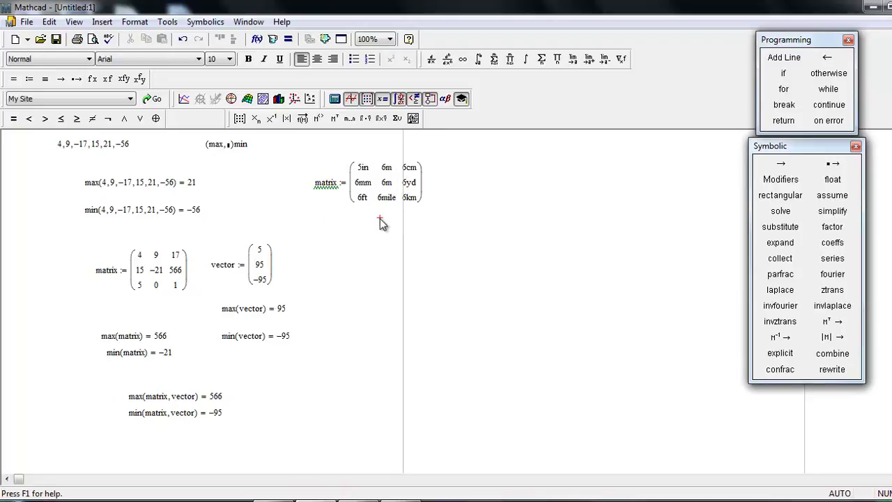
click(342, 251)
Step: Evaluate matrix = in inches, giving 5, 236.22, 2.362; 0.236, 236.22, 216; 72, 3.802×10^5, 2.362×10^5
text(matrix )
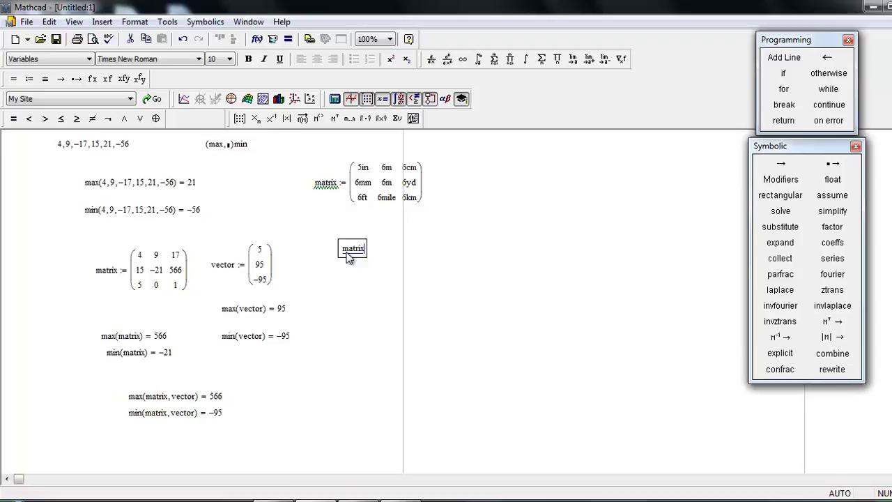
text(=)
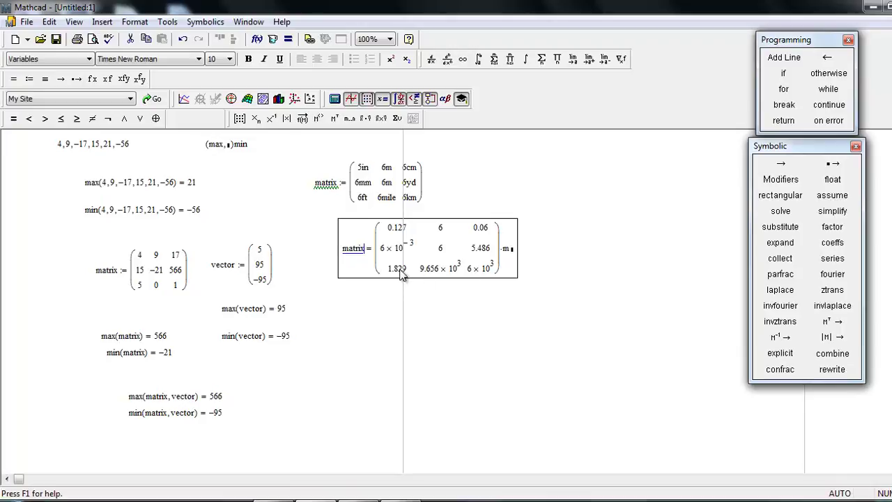
click(513, 250)
text(in)
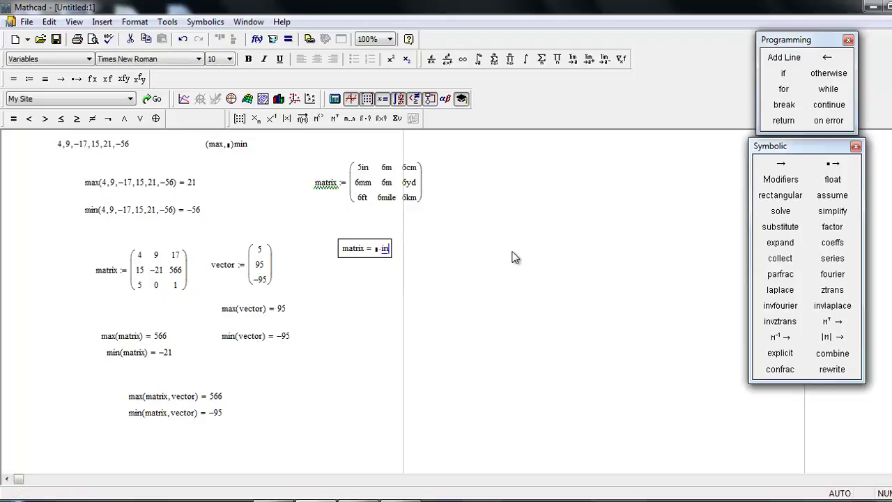
key(Return)
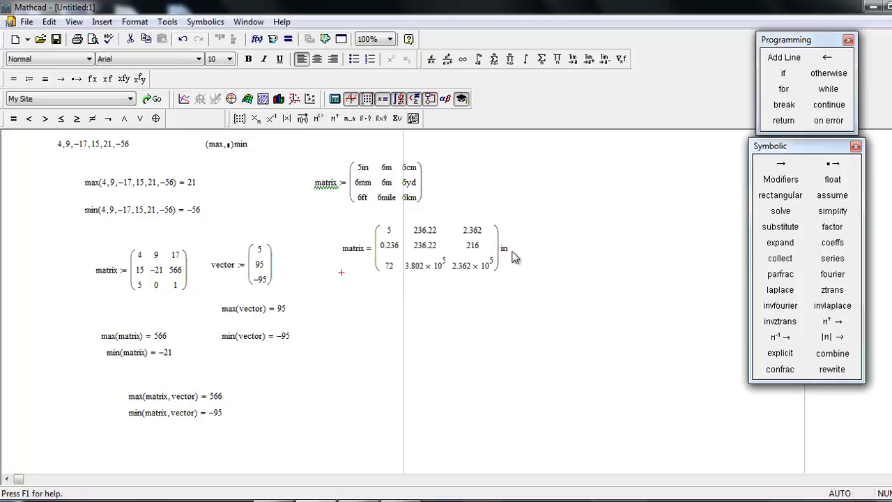
click(512, 291)
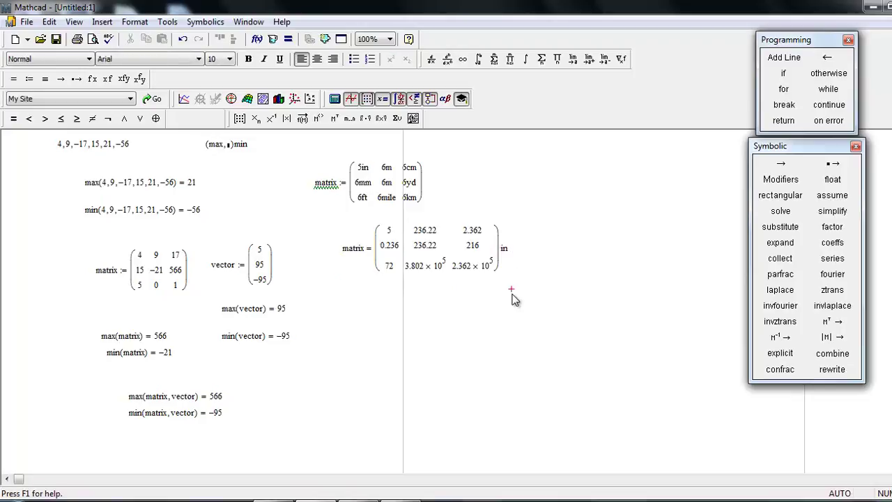
click(354, 300)
Step: Enter max(matrix) = and delete the old number matrix and vector regions
text(max)
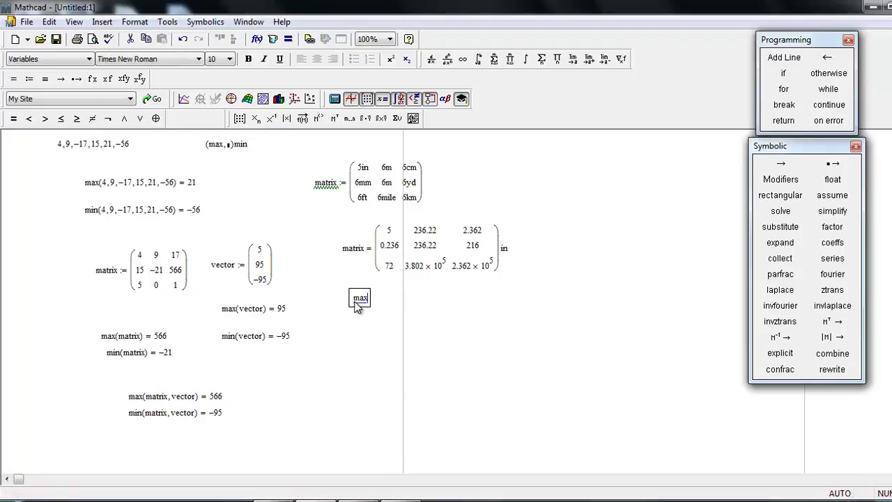
text((matrix) = 566)
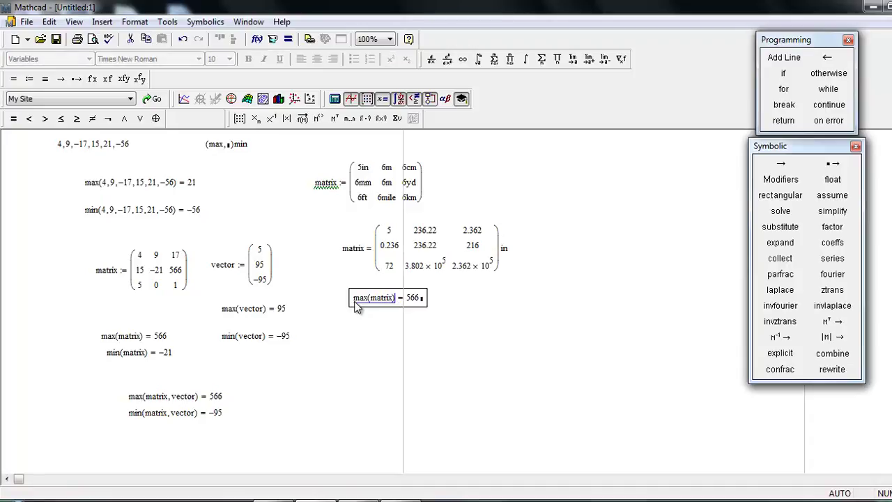
click(325, 409)
drag(325, 412, 119, 265)
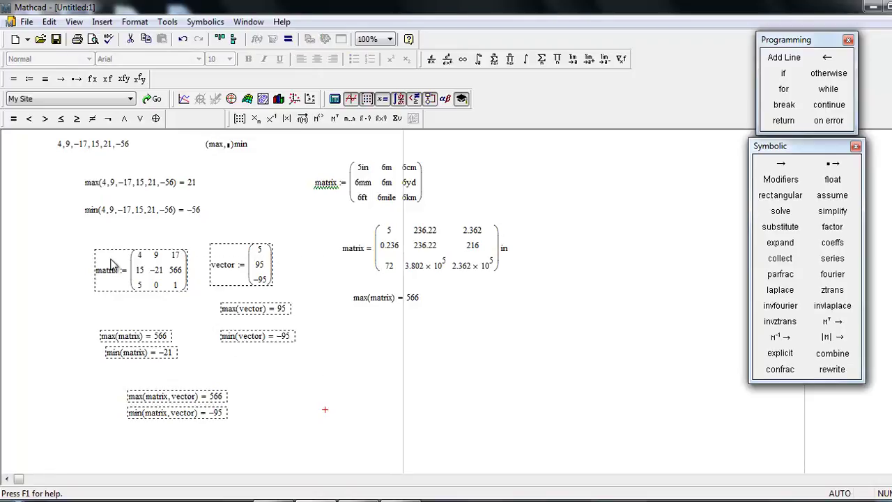
key(Delete)
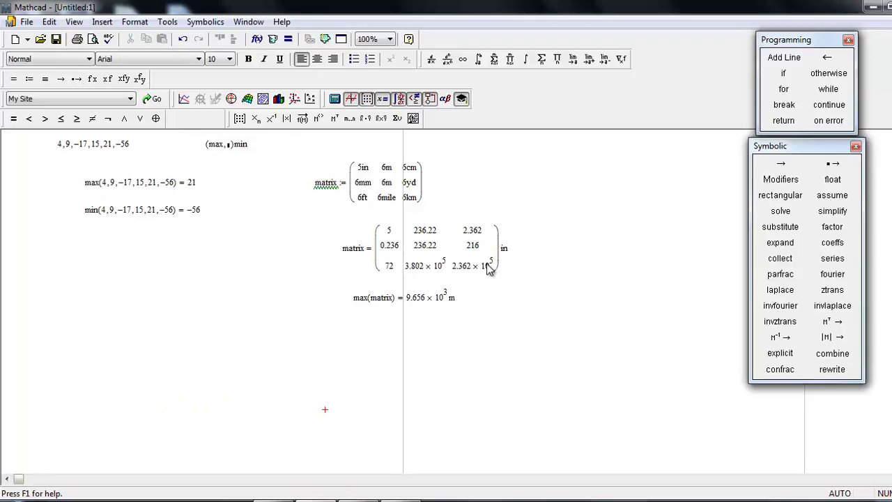
Step: Remove the stray unit so max(matrix) displays 3.802×10^5 in
click(454, 300)
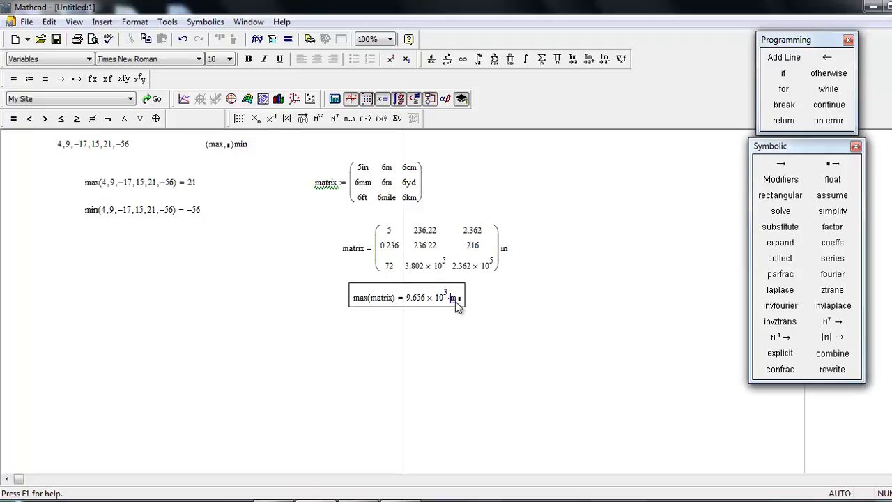
key(BackSpace)
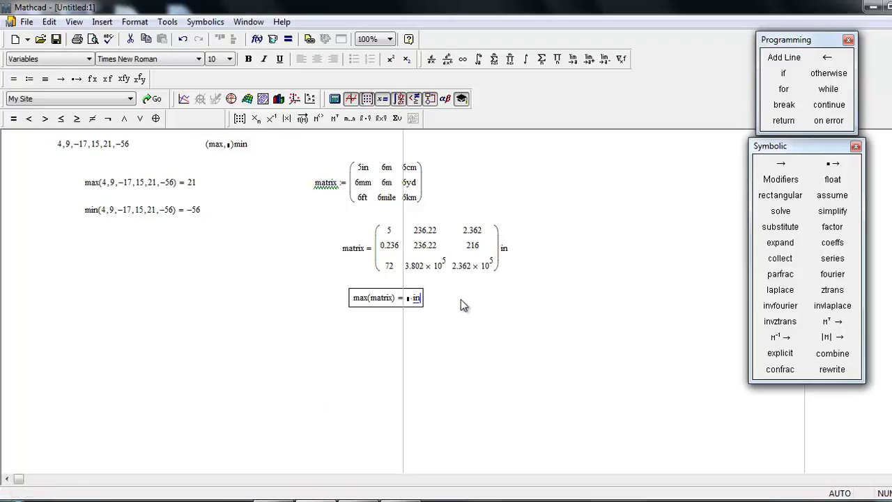
key(Return)
click(456, 309)
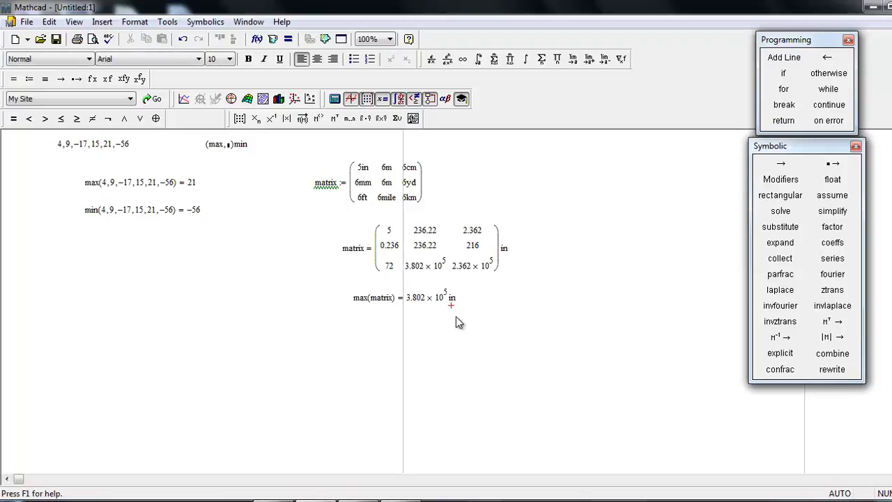
Step: Move the matrix definition and its two results left beneath the min result
click(454, 344)
drag(507, 339, 100, 254)
click(290, 266)
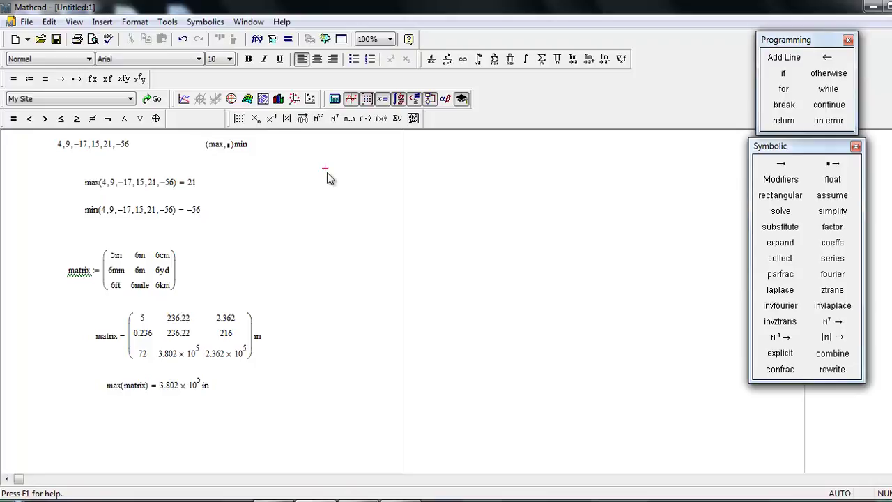
Step: Define vector as an empty 3-row, 1-column matrix
text(vector )
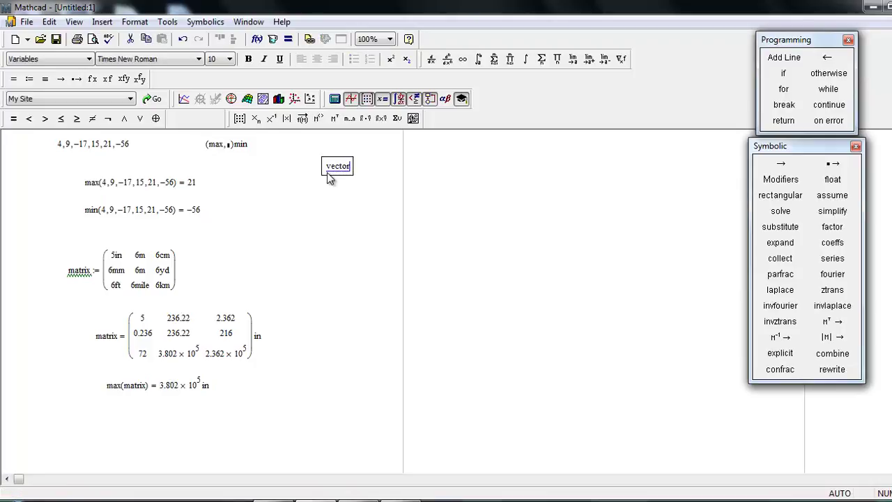
text(:=)
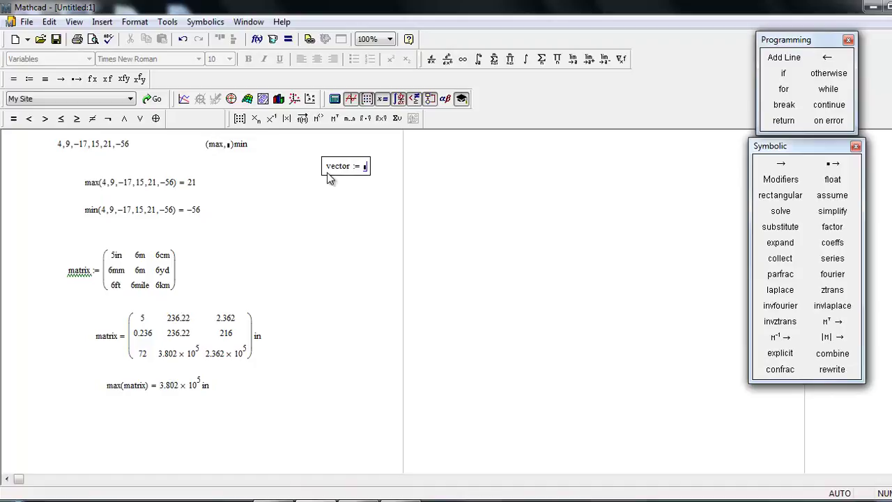
click(239, 119)
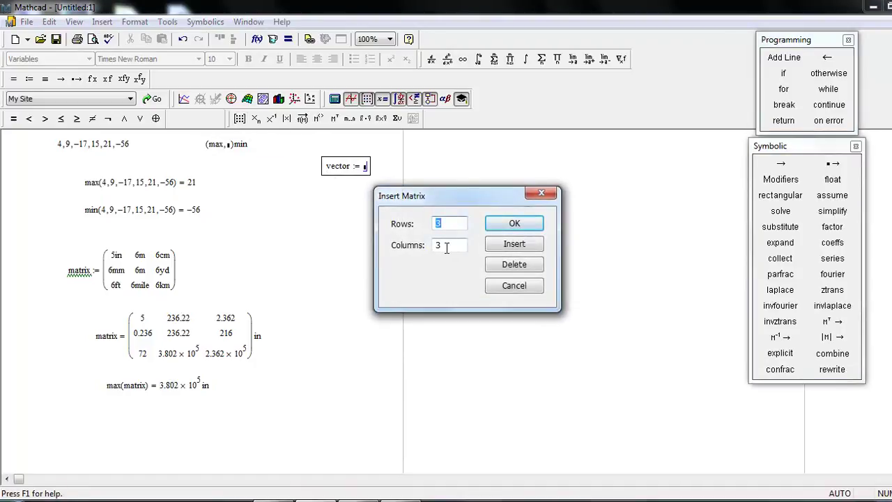
click(446, 248)
key(BackSpace)
text(1)
key(Return)
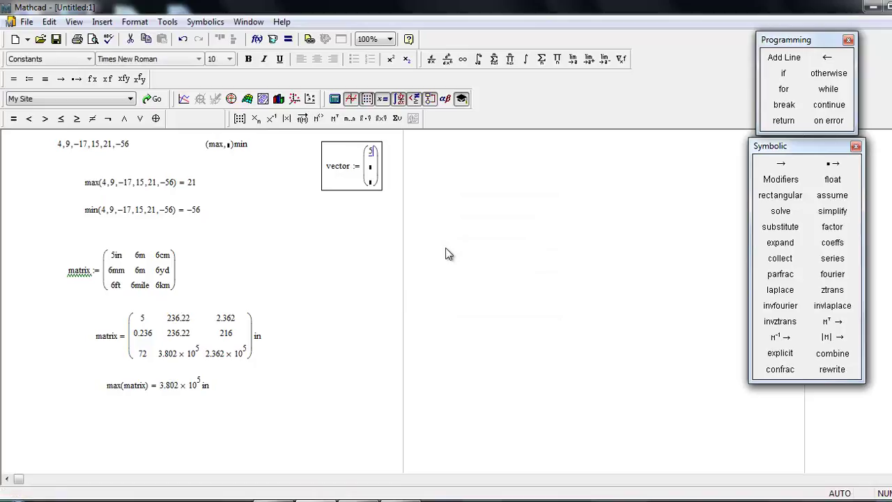
Step: Fill the vector elements with 5 + 6i, 9 + 8i and 3 − i
text(5+9i)
key(Tab)
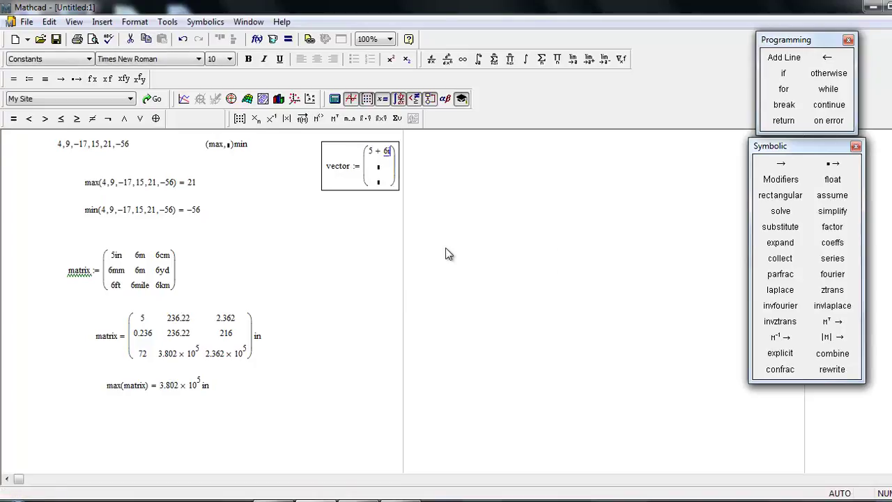
text(9 + )
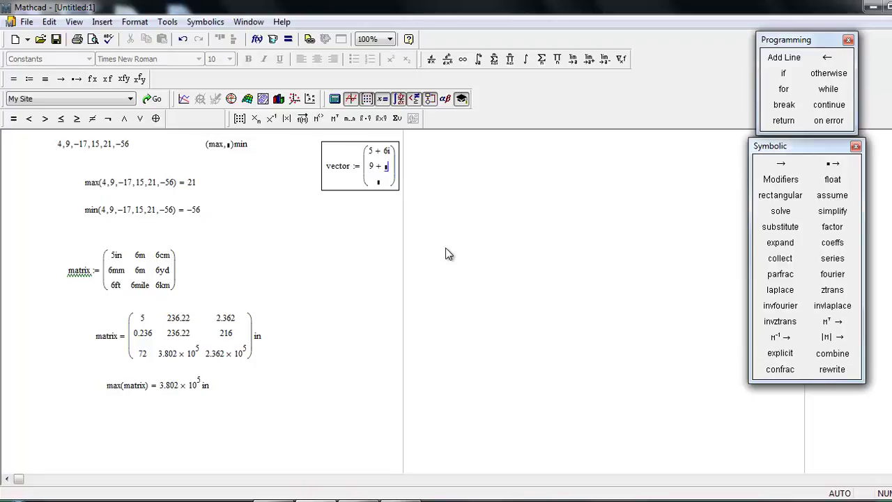
text(8i)
key(Tab)
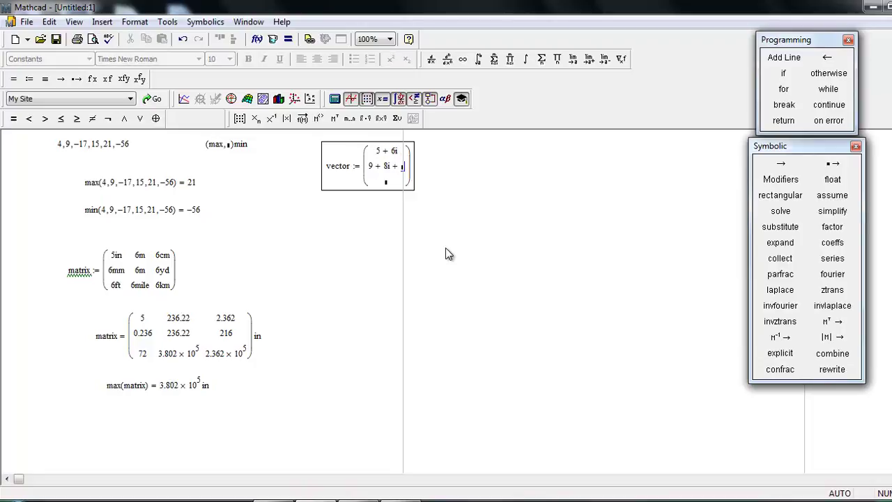
key(BackSpace)
key(Return)
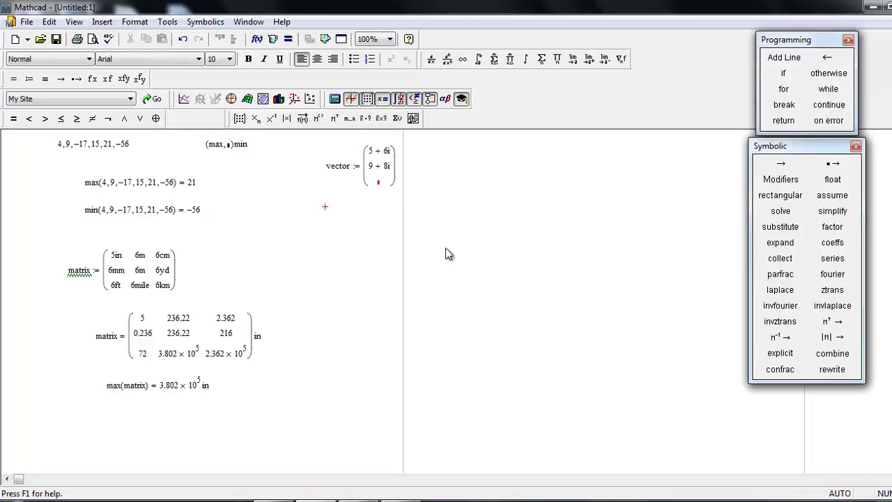
click(378, 184)
text(3-)
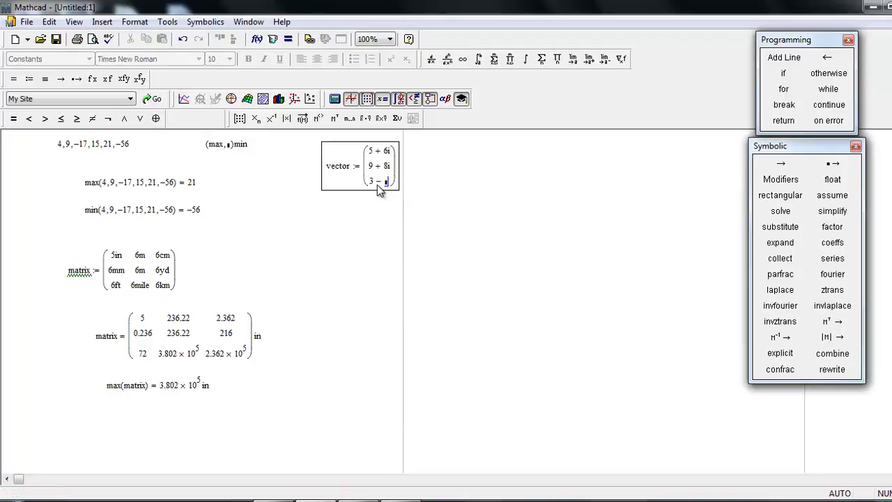
text(i)
key(Return)
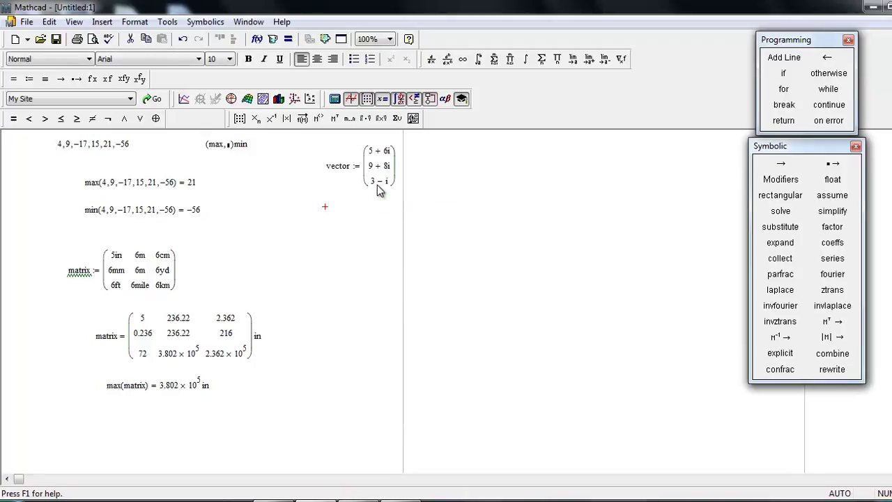
Step: Evaluate max(vector) = 9 + 8i and min(vector) = 3 − i, placed under the vector definition
click(343, 225)
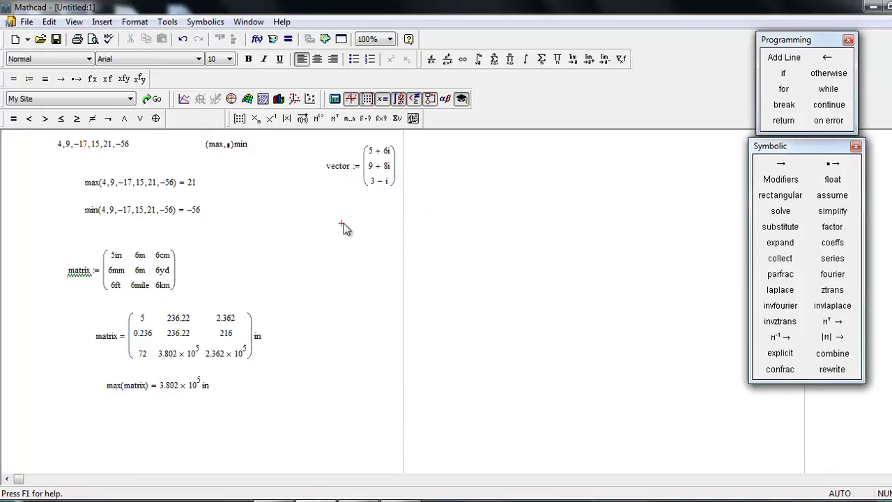
text(max)
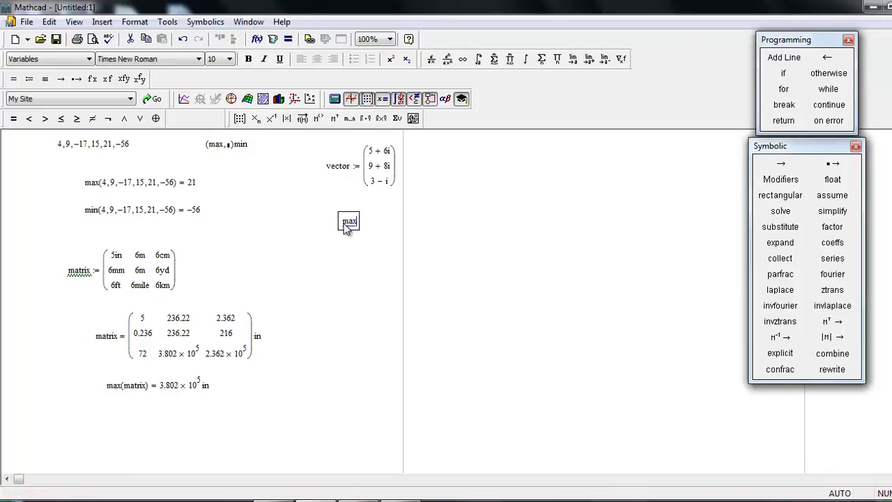
text((vector) )
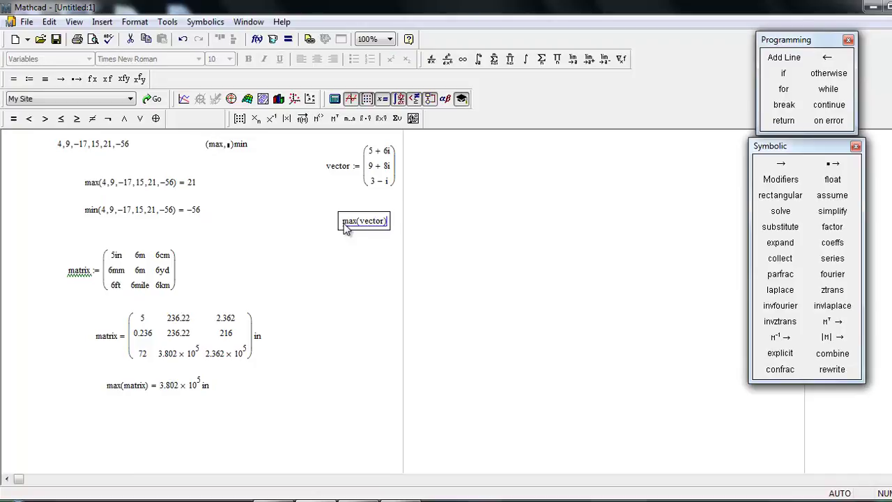
text(= 9 + 8i)
click(341, 260)
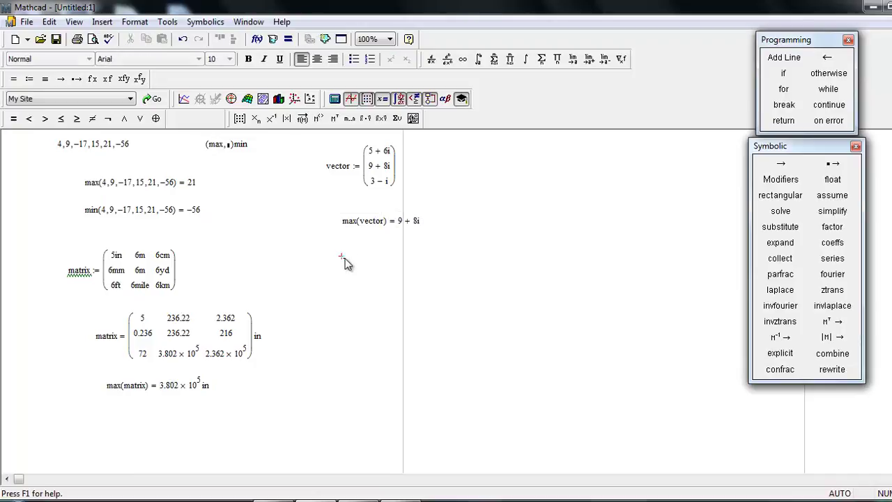
text(min()
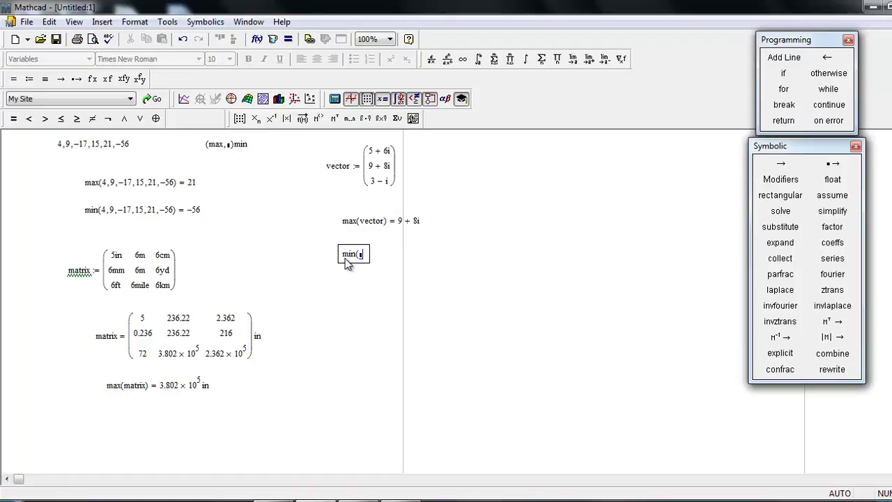
text(vector)
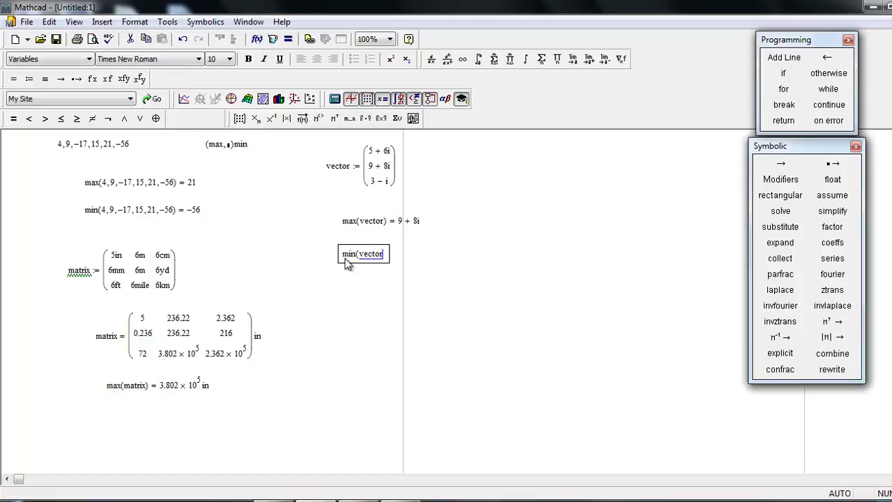
text() = 3 − 1i)
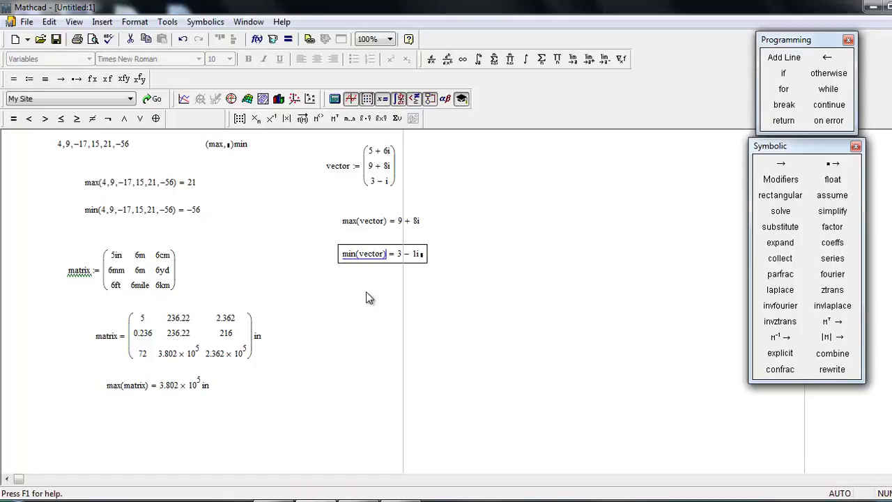
click(363, 288)
drag(439, 277, 318, 206)
click(364, 257)
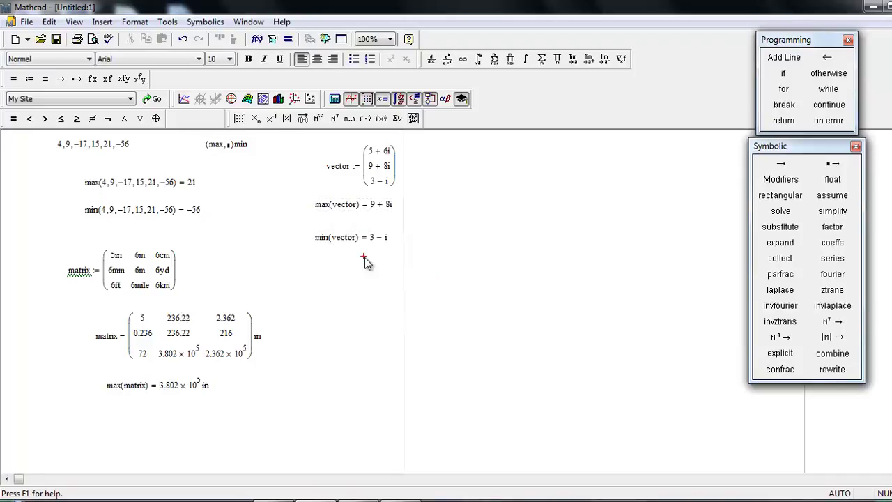
Step: Replace max with mean in the first calculation so mean(4,9,−17,15,21,−56) = −4
click(467, 201)
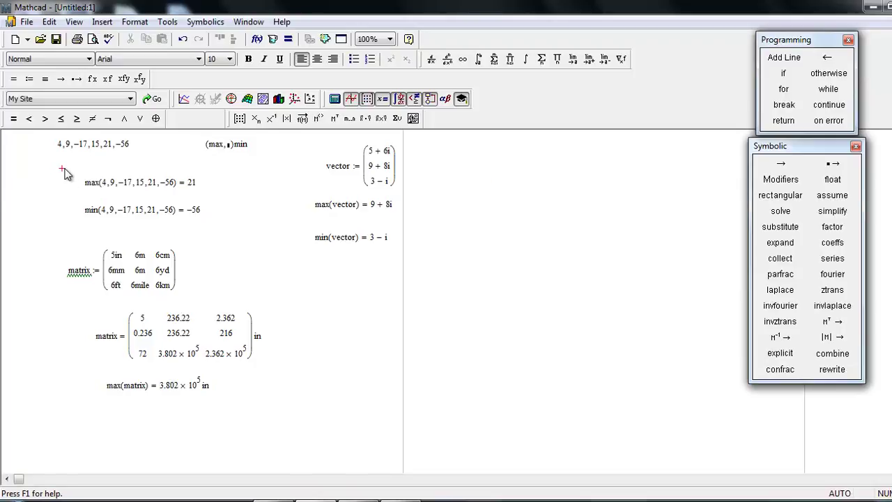
click(99, 184)
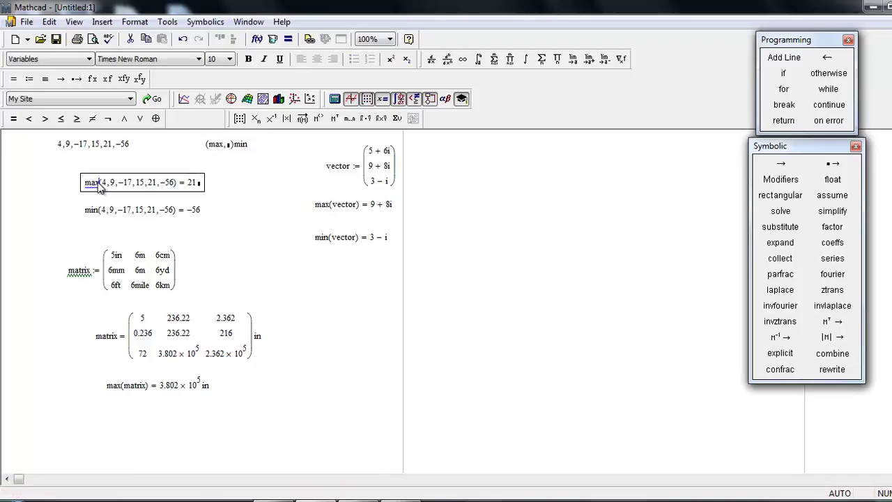
key(BackSpace)
key(BackSpace)
key(BackSpace)
text(mean)
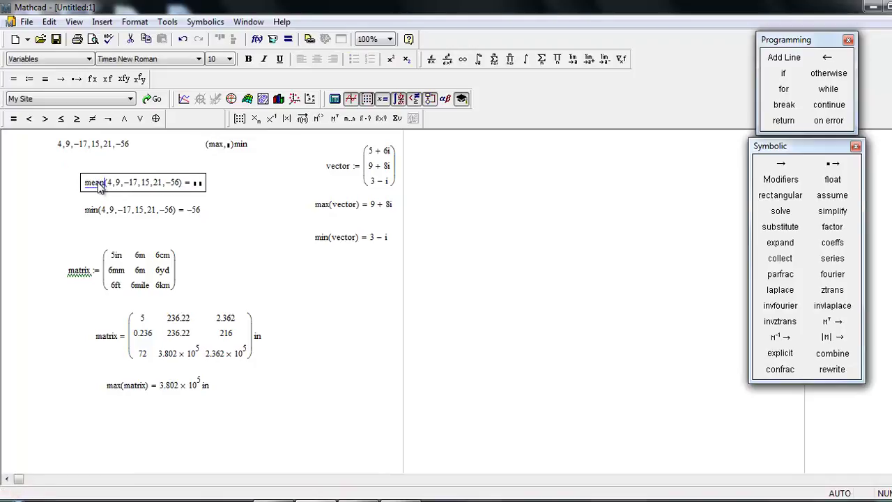
key(Return)
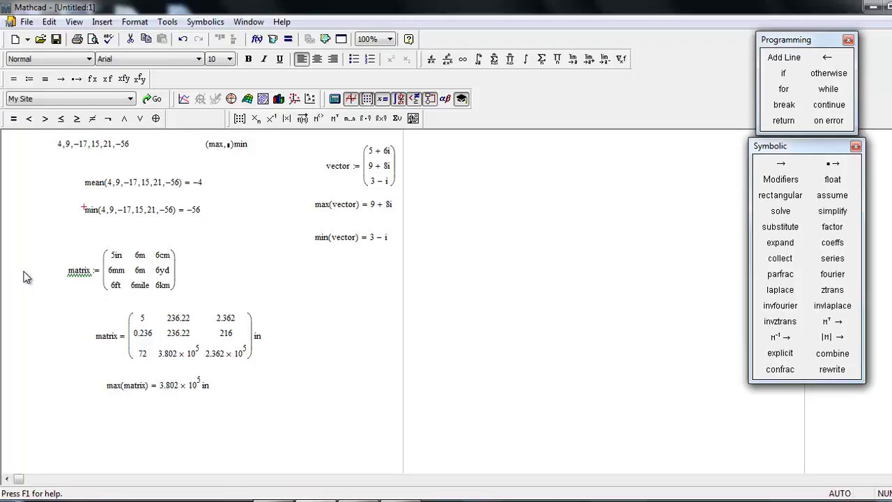
click(208, 197)
click(257, 212)
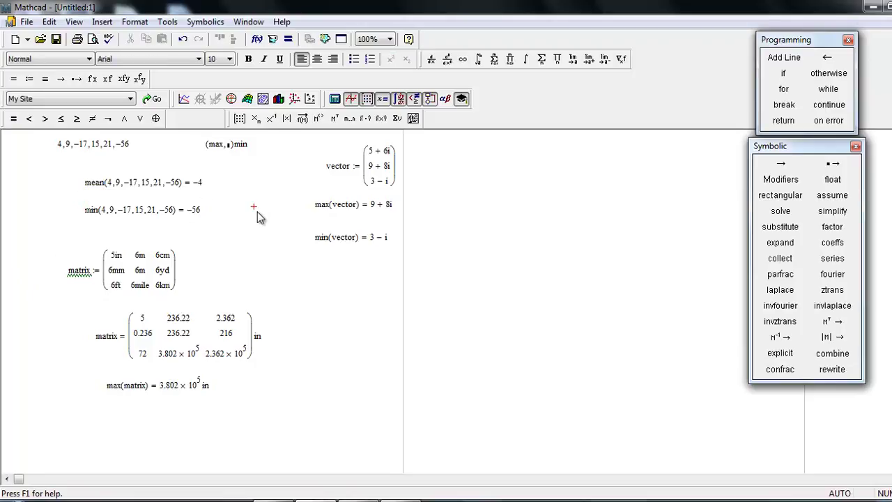